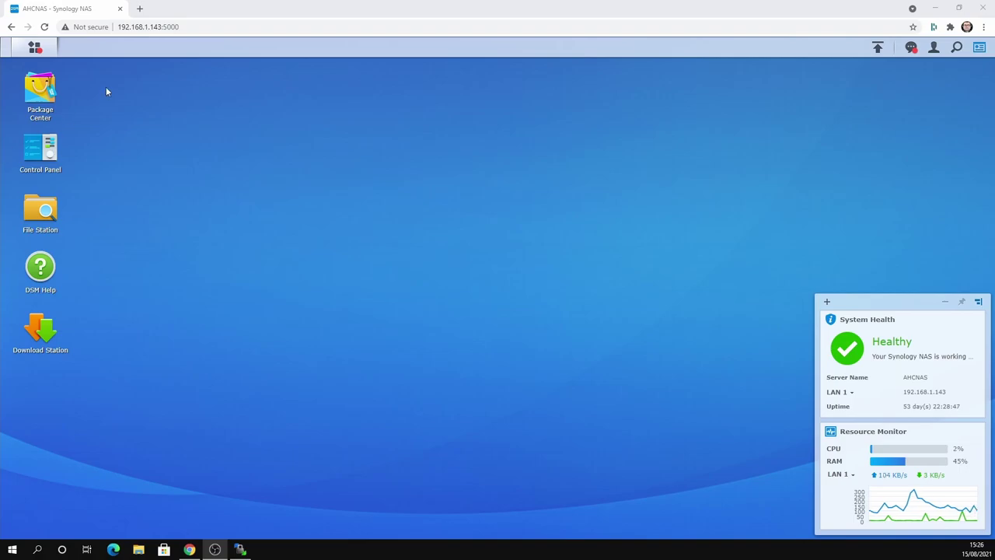
- Search Package Center for 'docker' and read the Docker package description
{"action": "left_click", "coordinate": [37, 106]}
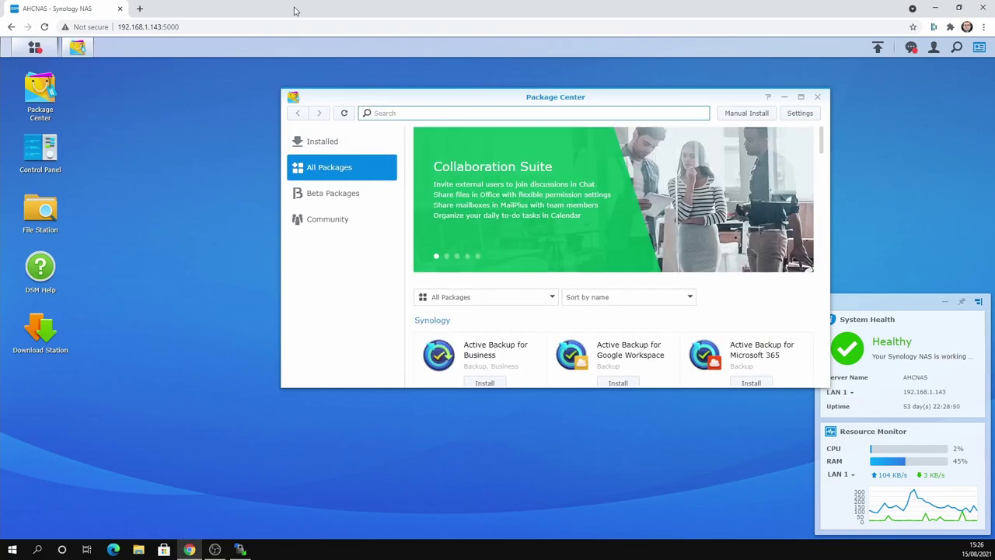
{"action": "type", "text": "docker"}
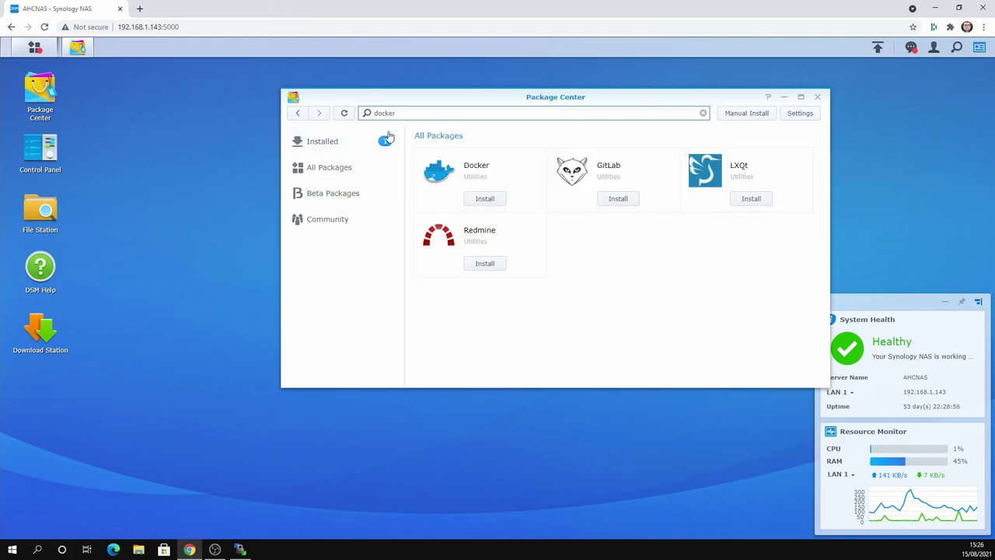
{"action": "left_click", "coordinate": [484, 172]}
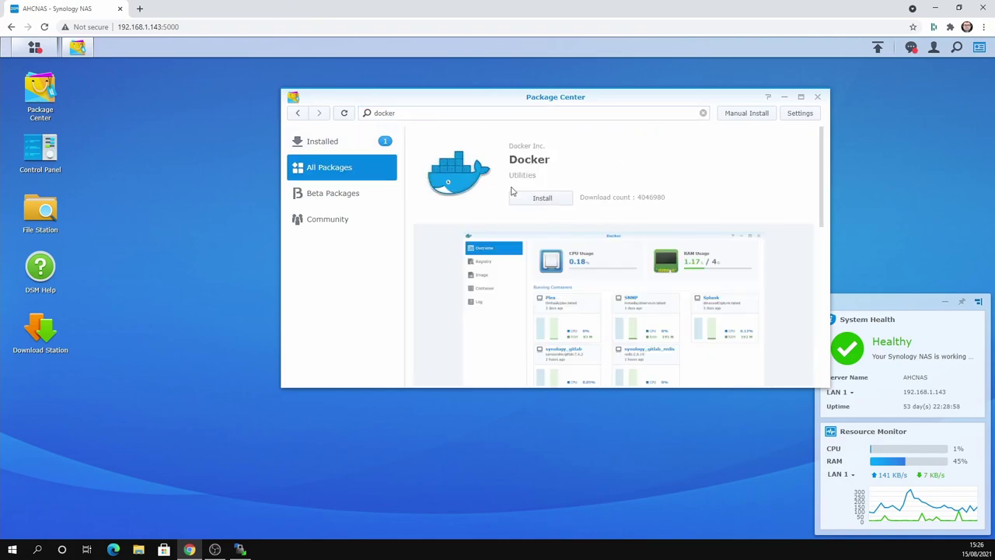
{"action": "scroll", "coordinate": [643, 278], "scroll_direction": "down", "scroll_amount": 3}
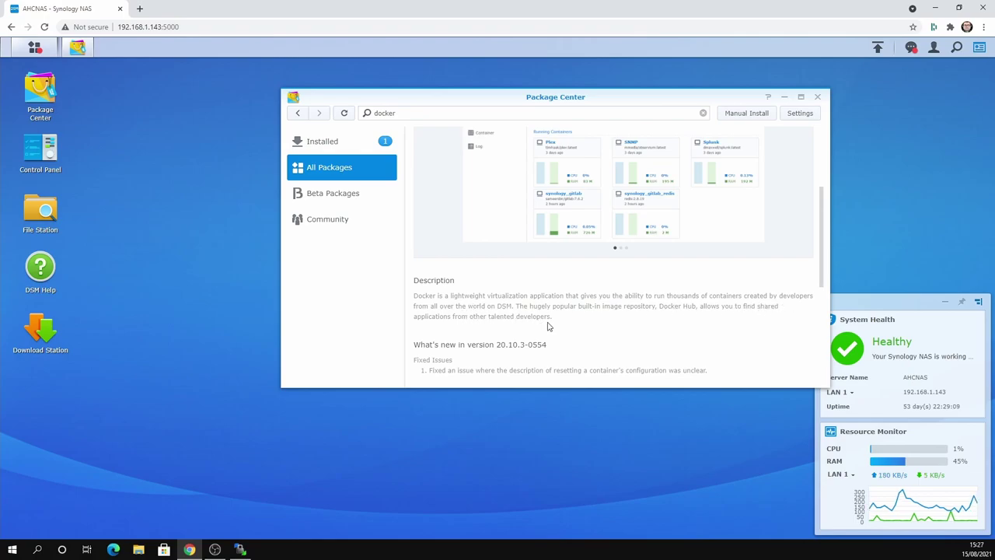
{"action": "scroll", "coordinate": [626, 346], "scroll_direction": "up", "scroll_amount": 3}
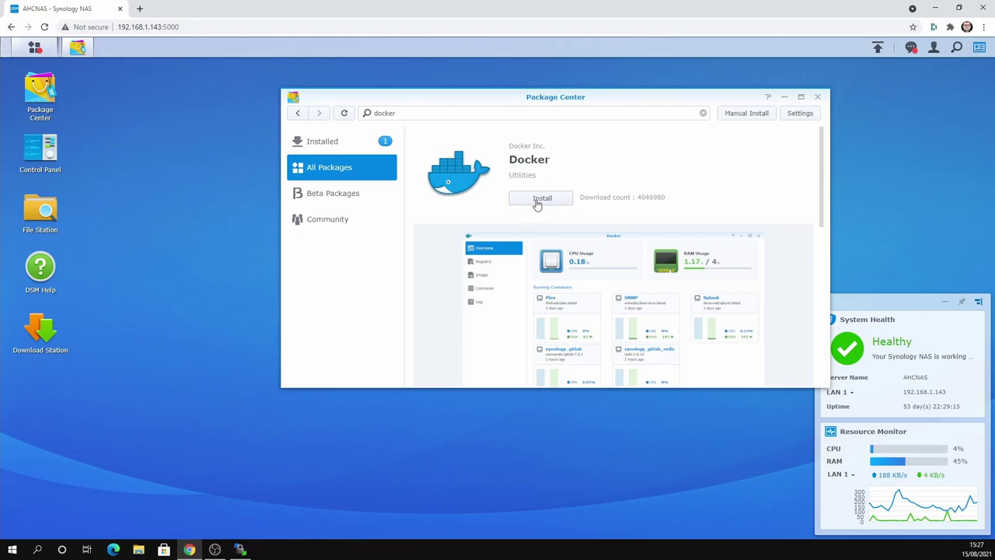
- Install the Docker package and let it reach Running status
{"action": "left_click", "coordinate": [538, 202]}
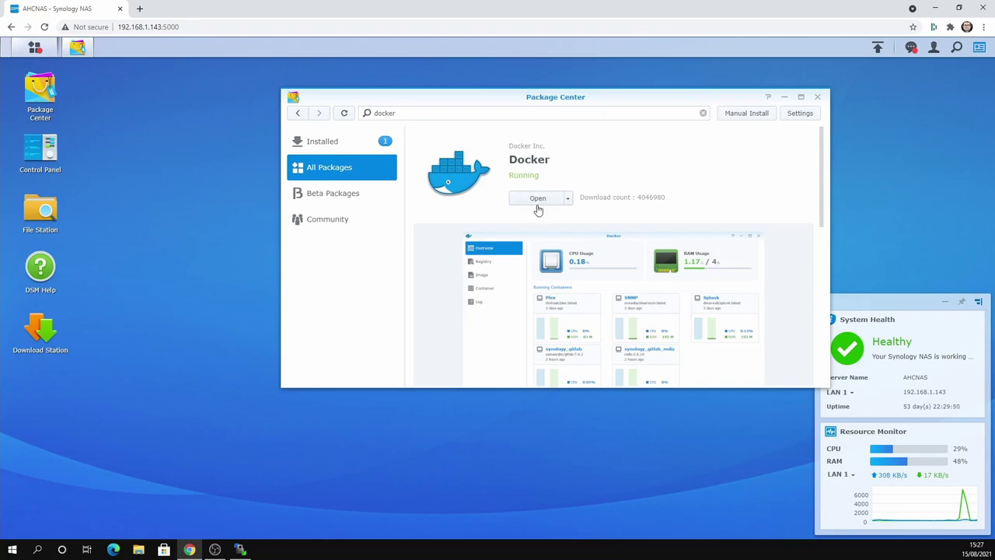
- Launch Docker, close Package Center, and move the Docker window to the left
{"action": "left_click", "coordinate": [537, 204]}
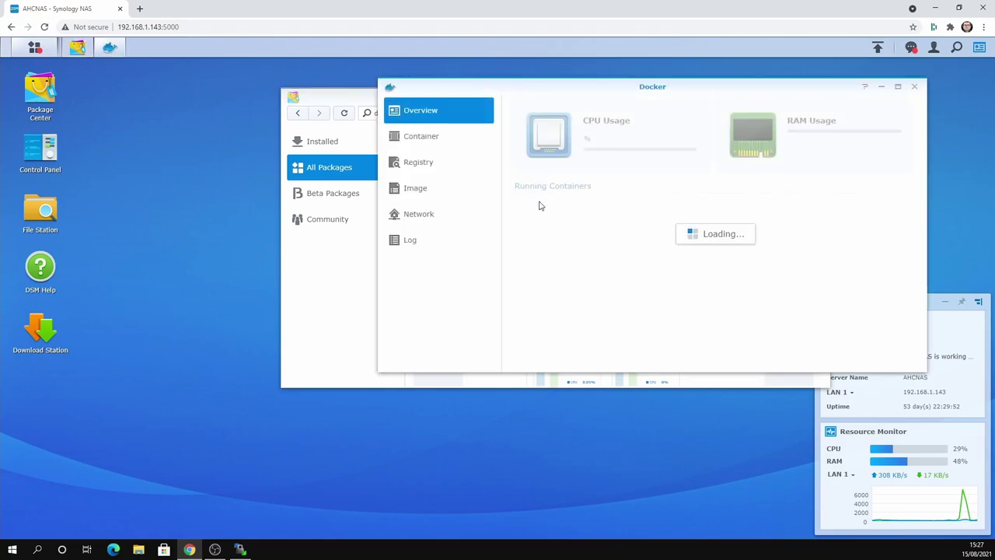
{"action": "left_click", "coordinate": [356, 95]}
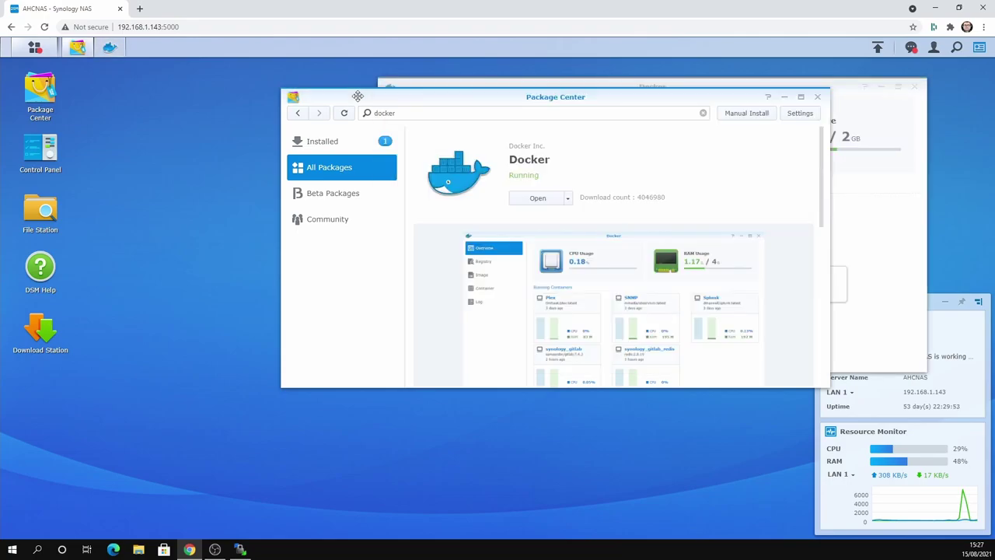
{"action": "left_click", "coordinate": [820, 99]}
{"action": "left_click_drag", "start_coordinate": [715, 88], "coordinate": [467, 98]}
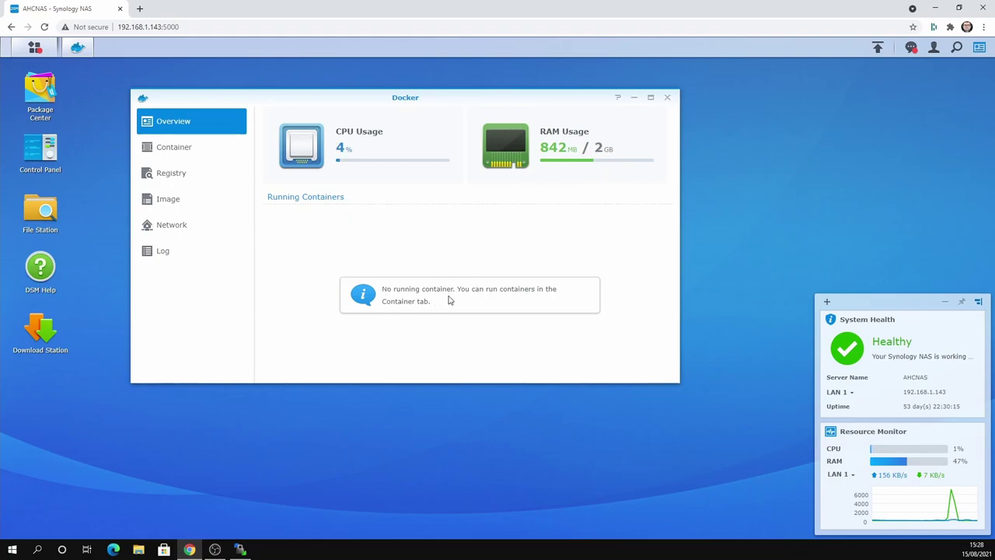
- Search the Docker Registry for 'booksonic' images
{"action": "left_click", "coordinate": [177, 178]}
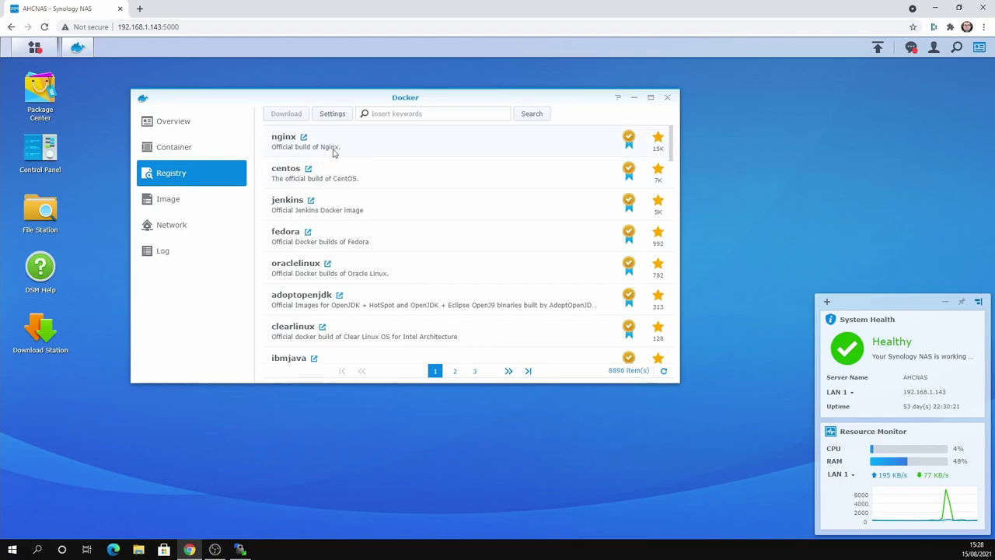
{"action": "left_click", "coordinate": [392, 114]}
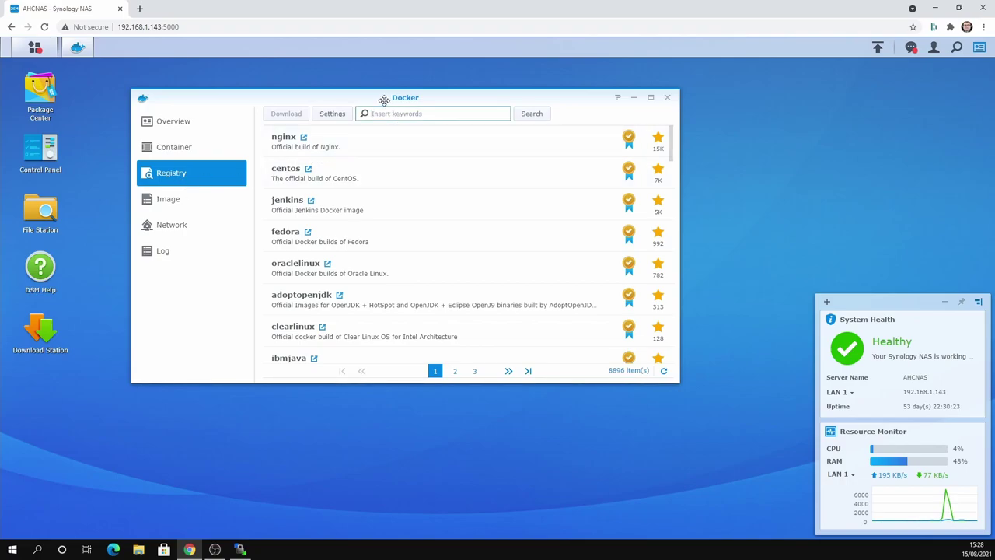
{"action": "type", "text": "booksonic"}
{"action": "key", "text": "Return"}
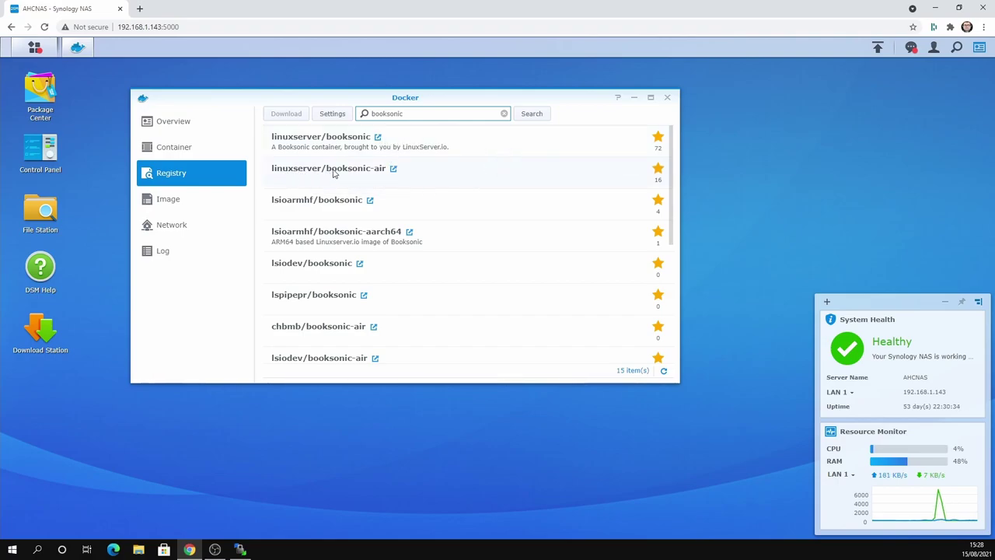
- Open the linuxserver/booksonic-air Docker Hub page and highlight its docker-compose volume paths
{"action": "left_click", "coordinate": [394, 173]}
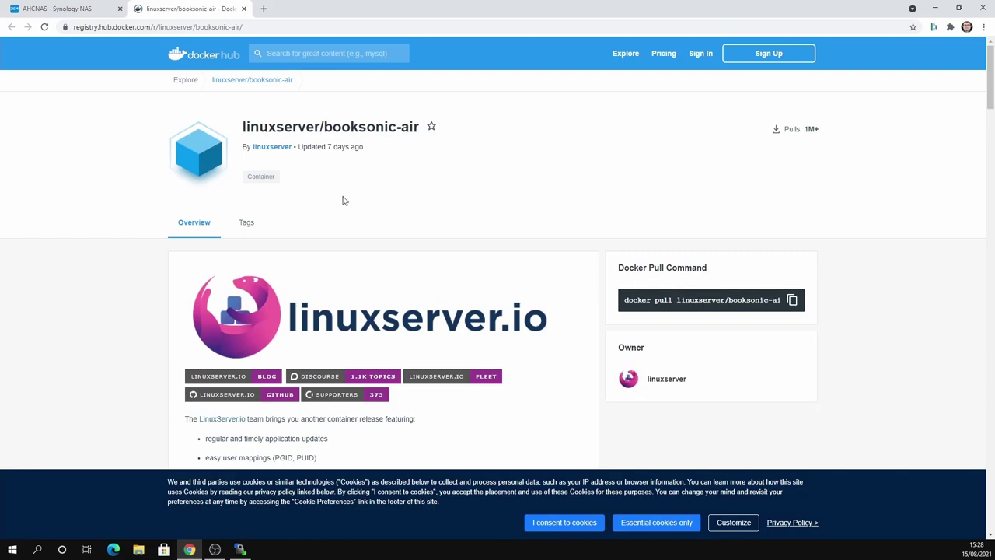
{"action": "scroll", "coordinate": [408, 285], "scroll_direction": "down", "scroll_amount": 1}
{"action": "scroll", "coordinate": [408, 285], "scroll_direction": "down", "scroll_amount": 4}
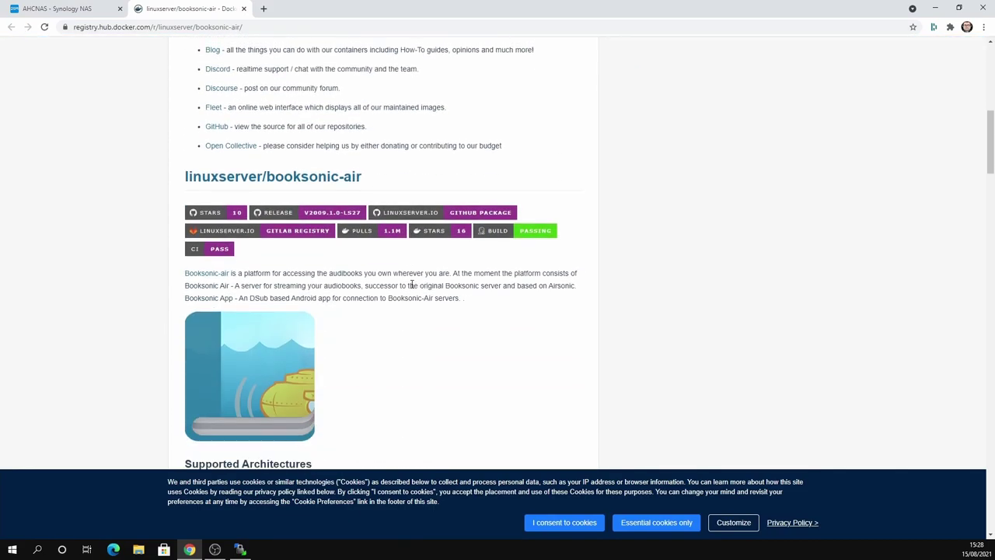
{"action": "scroll", "coordinate": [412, 283], "scroll_direction": "up", "scroll_amount": 2}
{"action": "scroll", "coordinate": [414, 284], "scroll_direction": "down", "scroll_amount": 6}
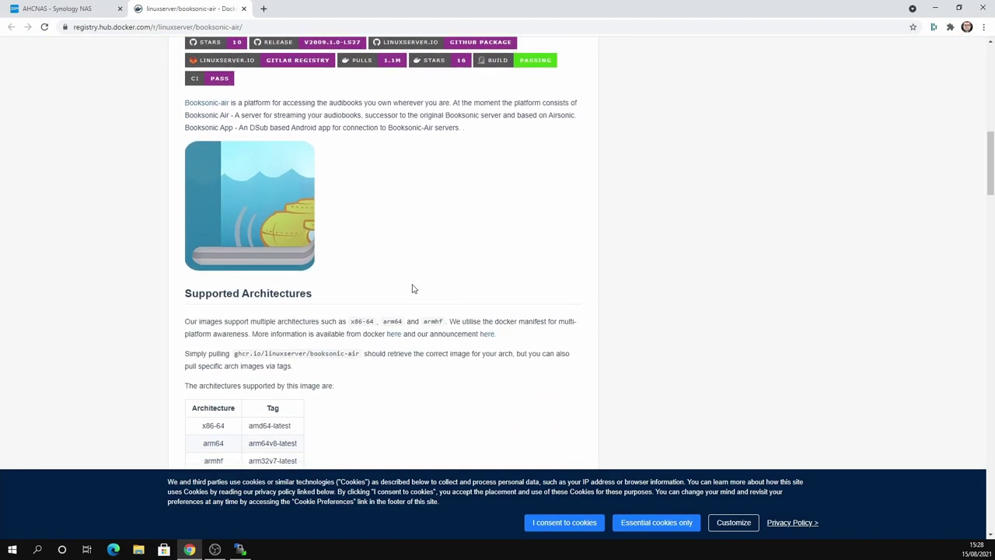
{"action": "scroll", "coordinate": [417, 284], "scroll_direction": "down", "scroll_amount": 3}
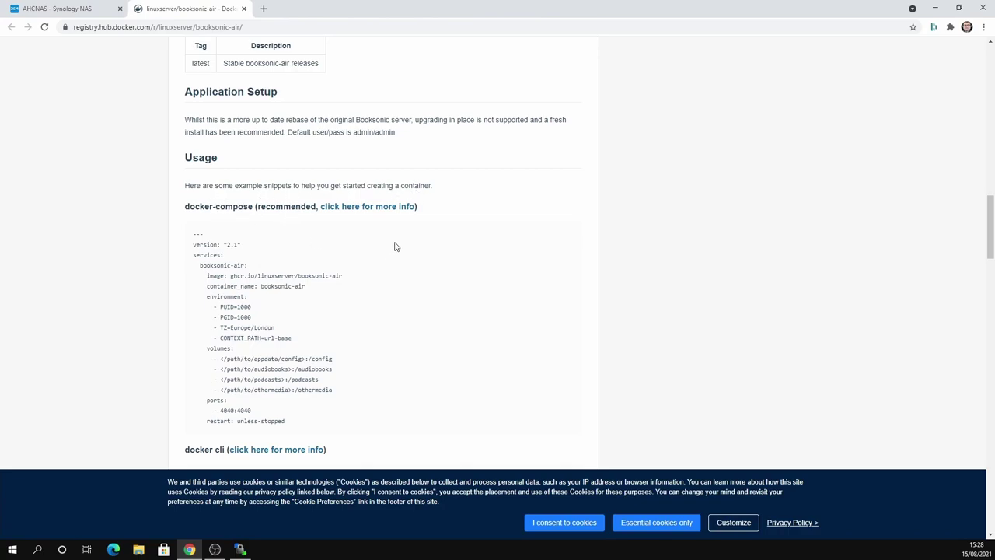
{"action": "scroll", "coordinate": [316, 262], "scroll_direction": "down", "scroll_amount": 1}
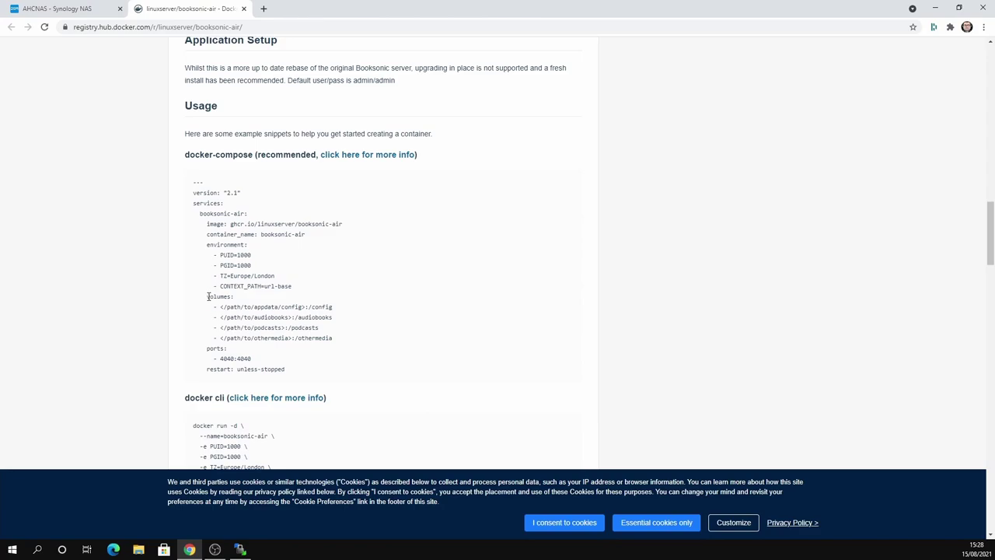
{"action": "left_click_drag", "start_coordinate": [209, 297], "coordinate": [335, 340]}
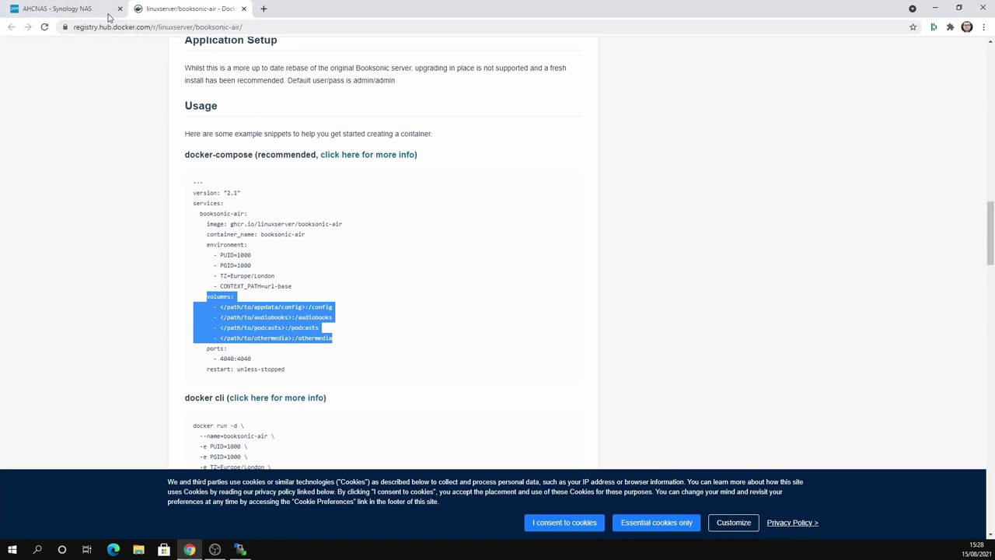
{"action": "left_click", "coordinate": [109, 14]}
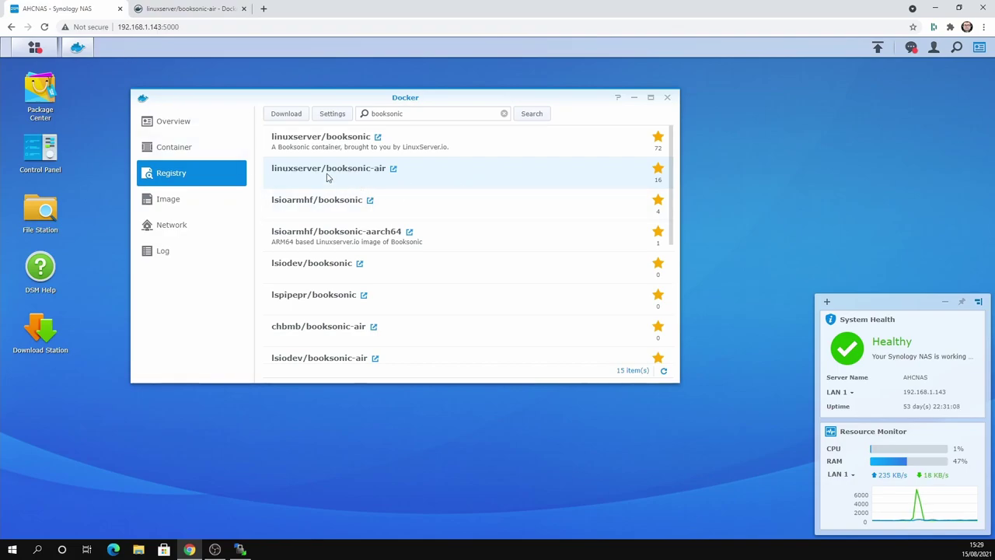
- Download linuxserver/booksonic-air with the latest tag and view it in the image list
{"action": "double_click", "coordinate": [326, 178]}
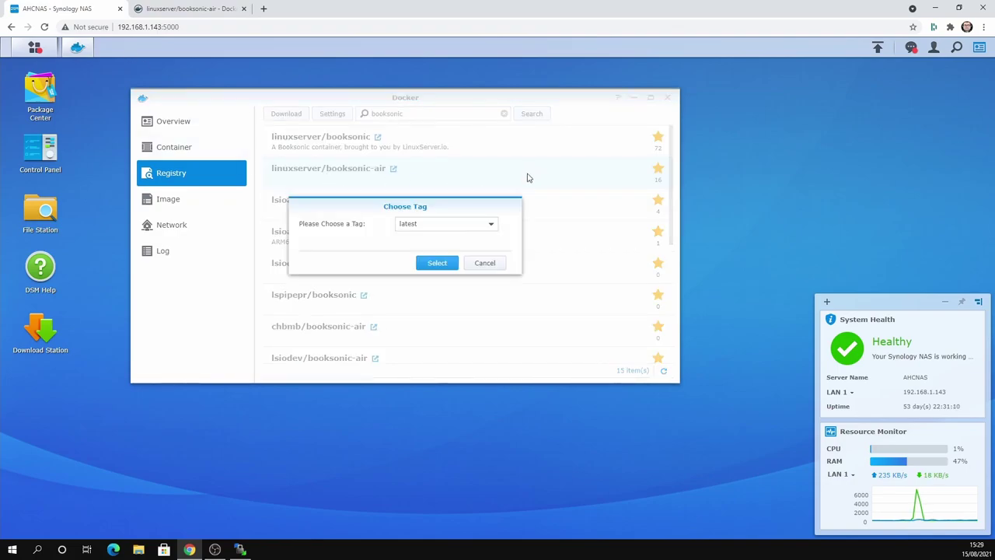
{"action": "left_click", "coordinate": [428, 230]}
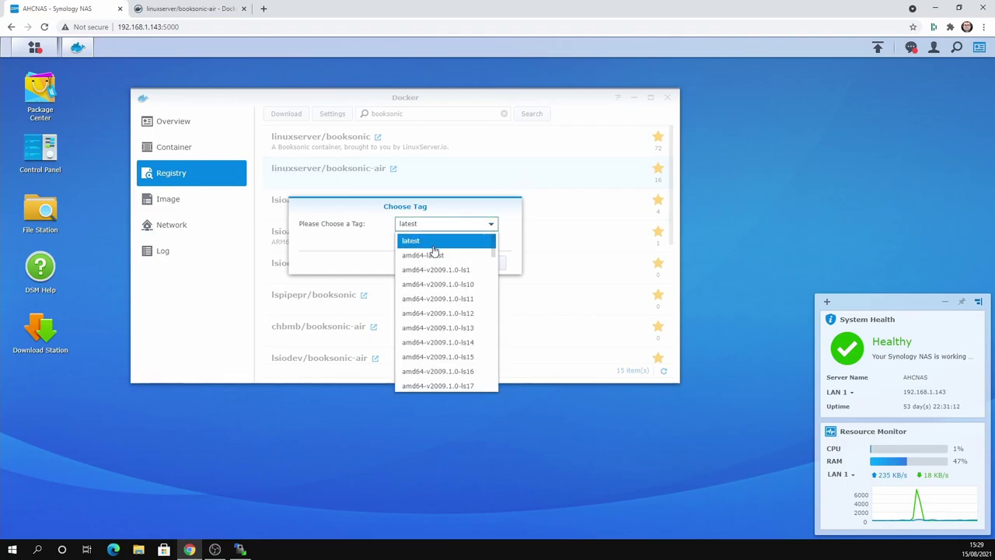
{"action": "left_click", "coordinate": [433, 243]}
{"action": "left_click", "coordinate": [437, 262]}
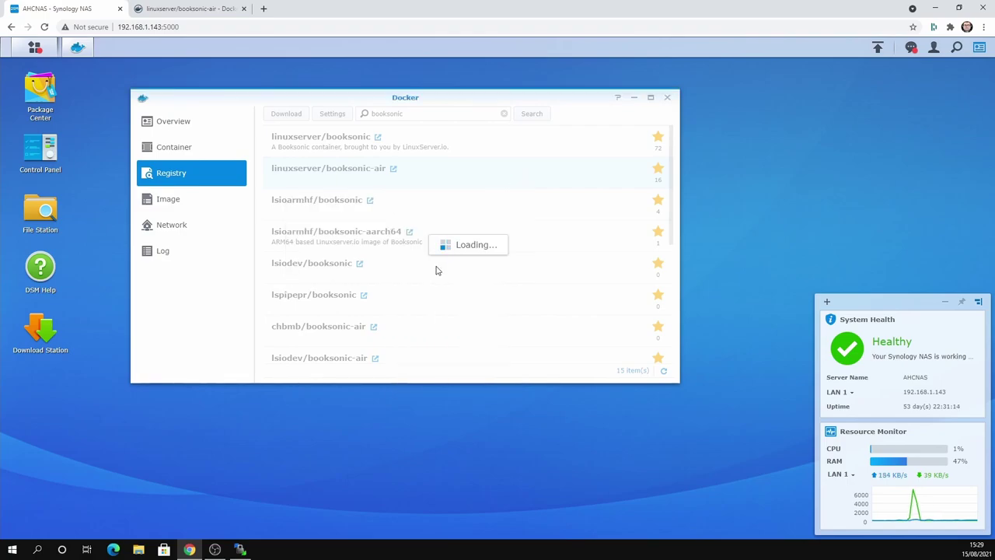
{"action": "left_click", "coordinate": [179, 204]}
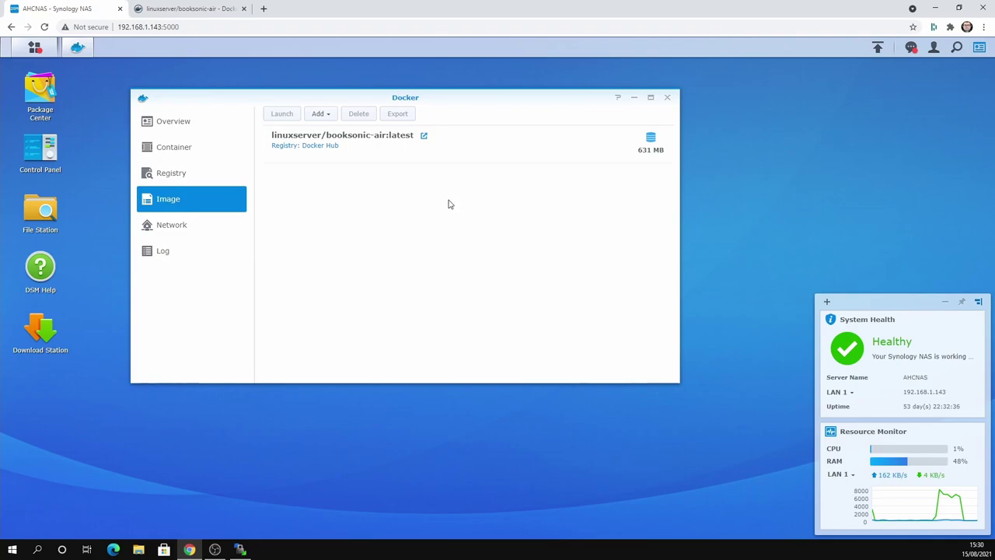
- Start a container from booksonic-air and enable auto-restart in its advanced settings
{"action": "left_click", "coordinate": [348, 140]}
{"action": "double_click", "coordinate": [347, 140]}
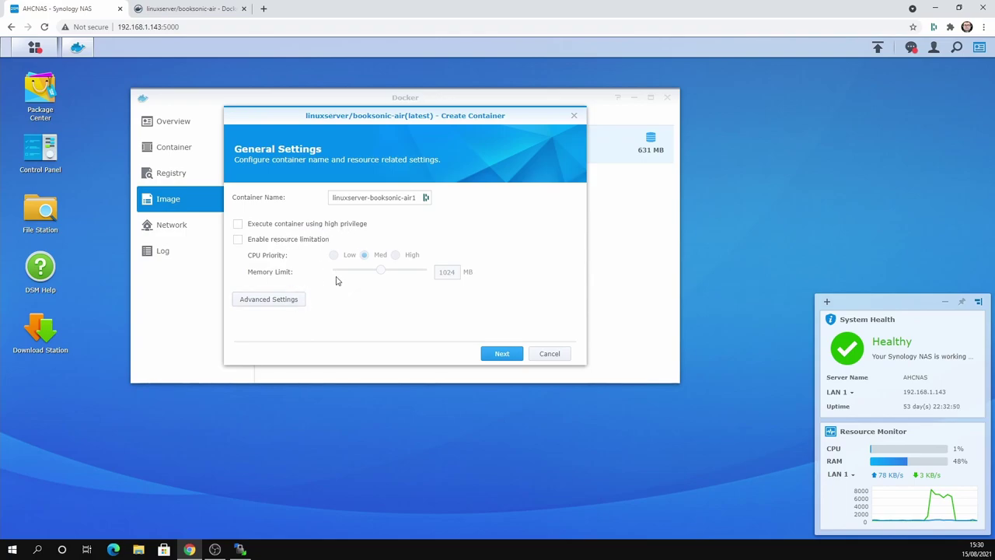
{"action": "left_click", "coordinate": [267, 300]}
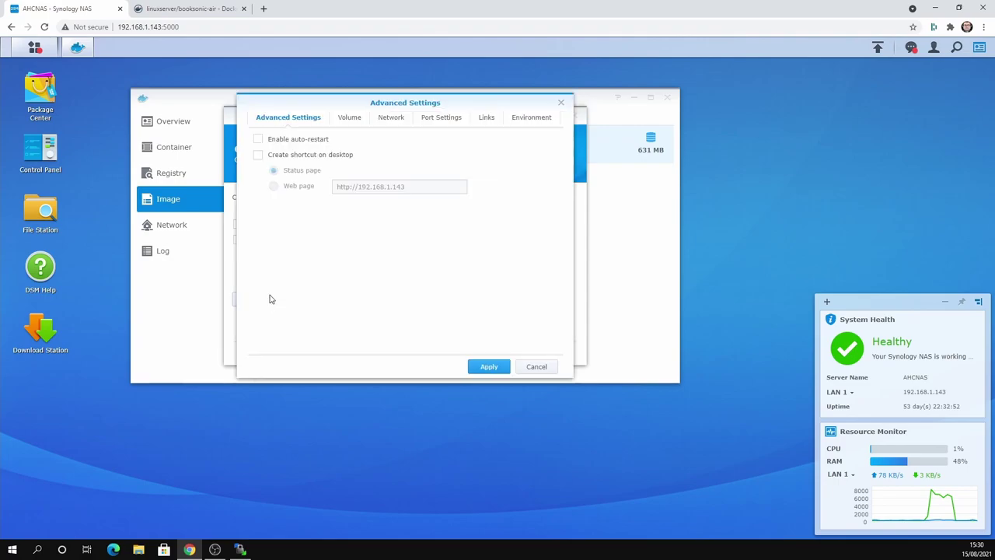
{"action": "left_click", "coordinate": [298, 142]}
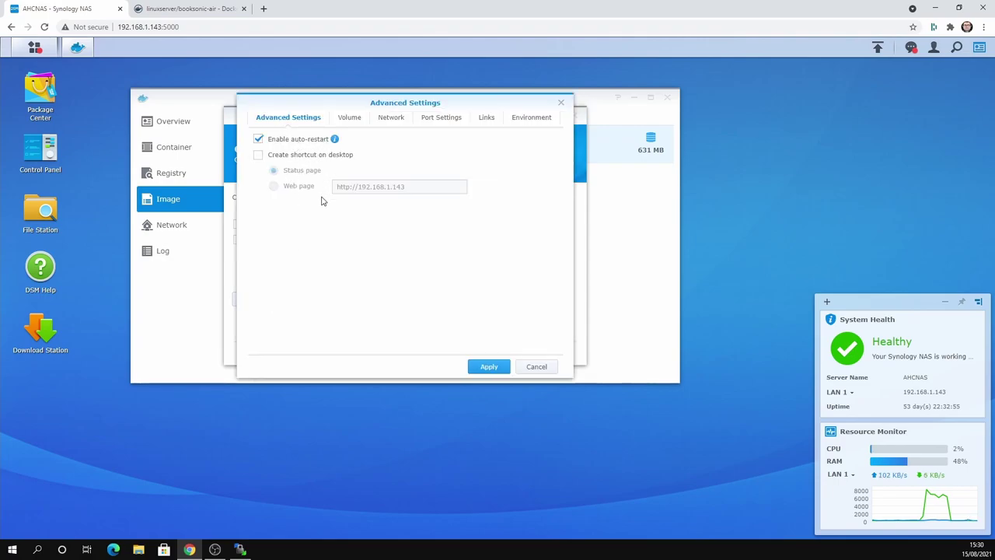
- Compare the Volume tab against the recommended volume paths on Docker Hub
{"action": "left_click", "coordinate": [353, 122]}
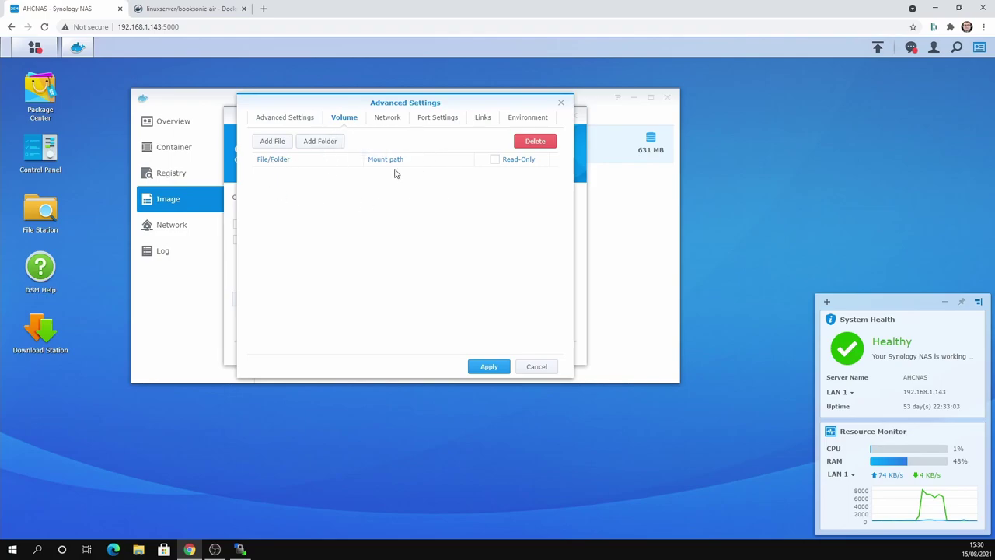
{"action": "left_click", "coordinate": [187, 8]}
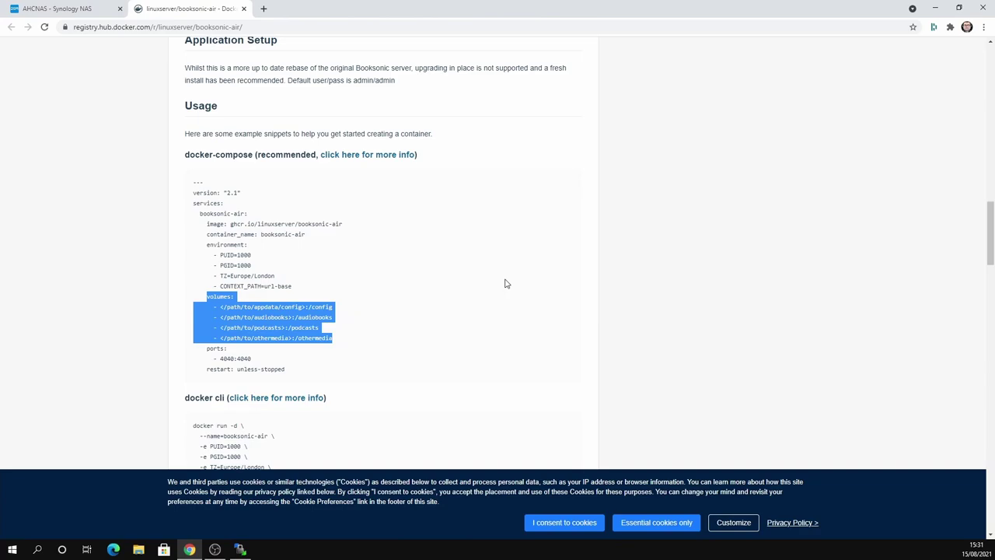
{"action": "key", "text": "ctrl+shift+Tab"}
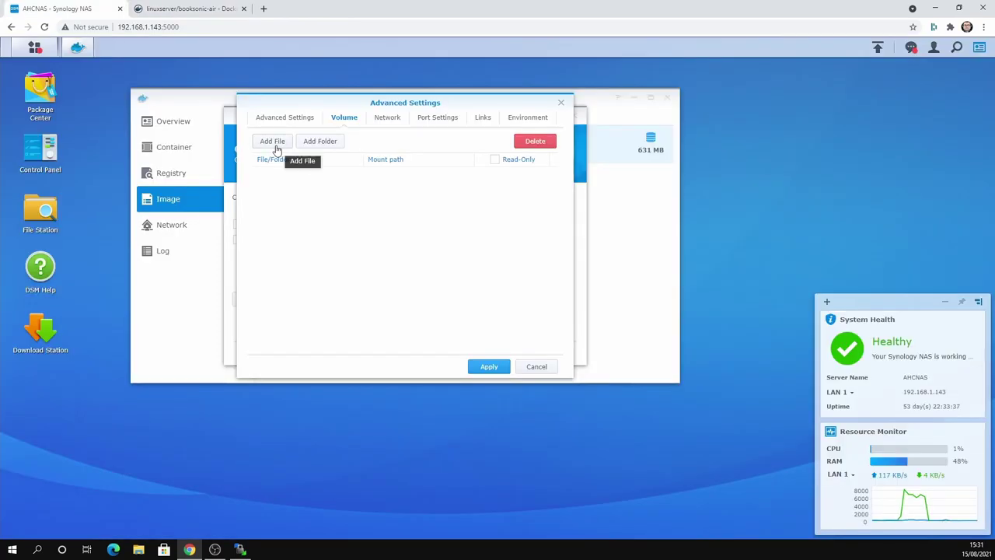
- Create a BookSonic folder inside the docker share
{"action": "left_click", "coordinate": [326, 143]}
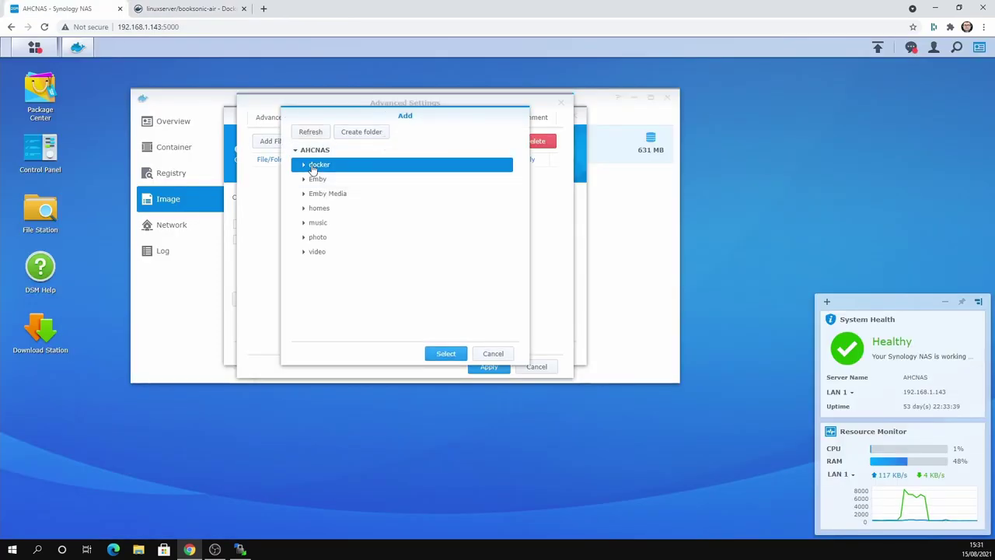
{"action": "left_click", "coordinate": [358, 134]}
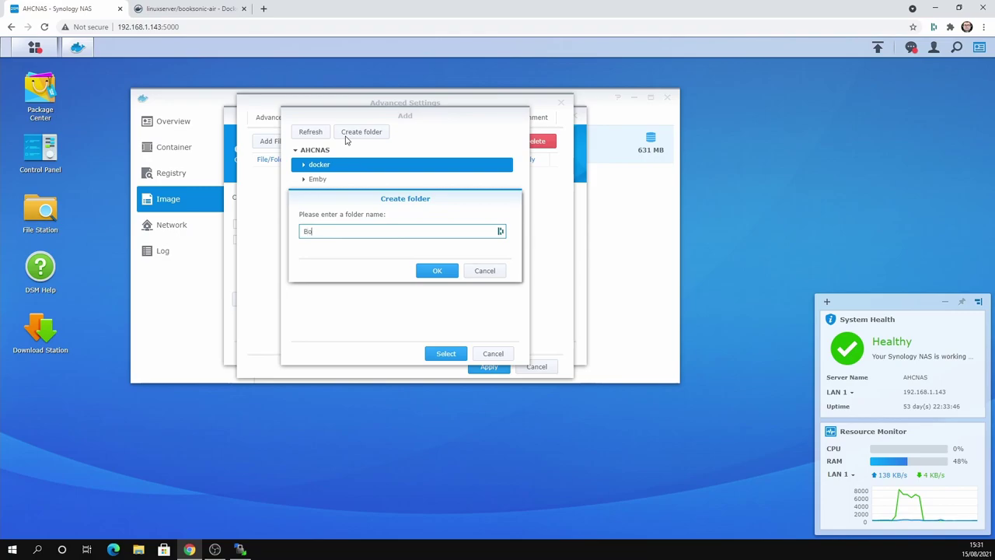
{"action": "type", "text": "BookSoni"}
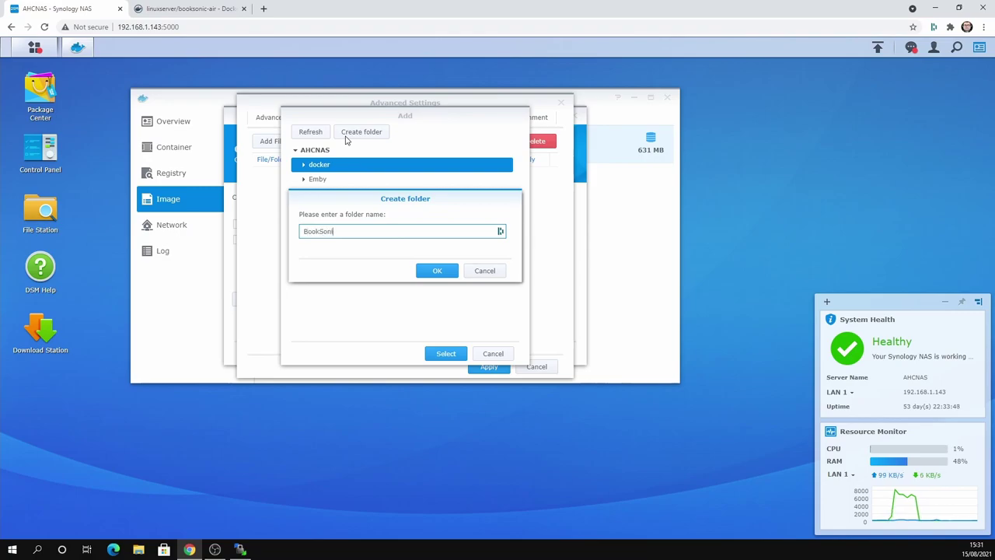
{"action": "type", "text": "c"}
{"action": "left_click", "coordinate": [439, 276]}
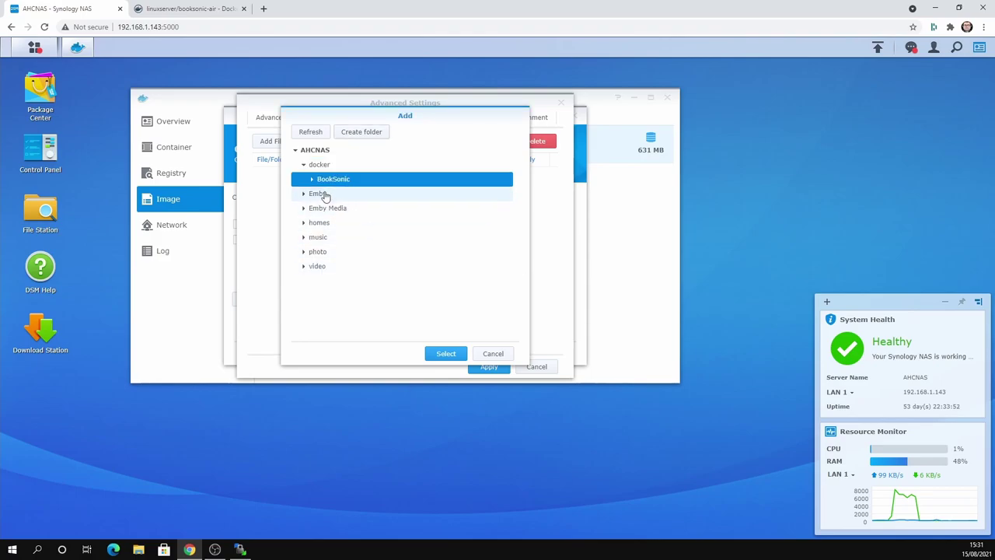
- Create audiobooks, config, podcasts and othermedia subfolders inside BookSonic
{"action": "left_click", "coordinate": [368, 134]}
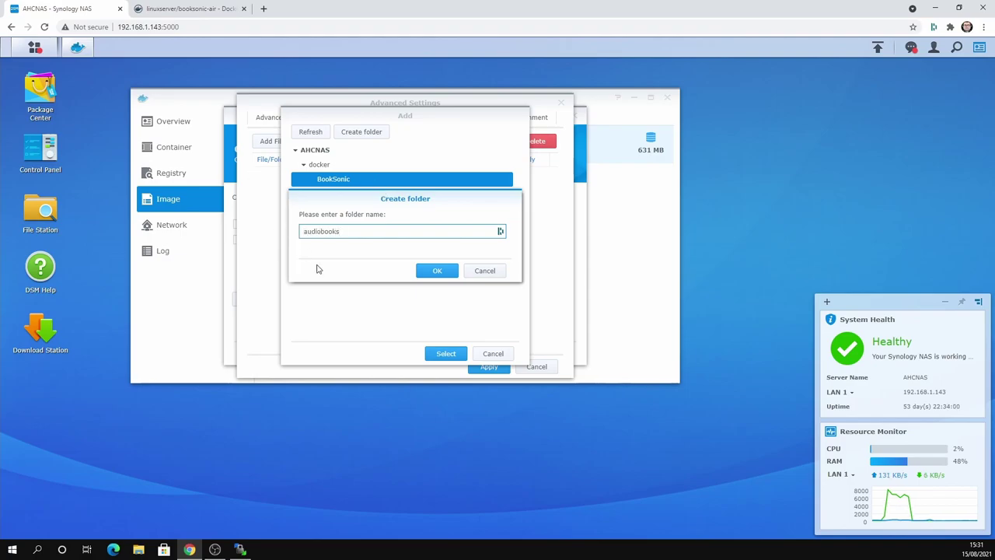
{"action": "left_click", "coordinate": [432, 270]}
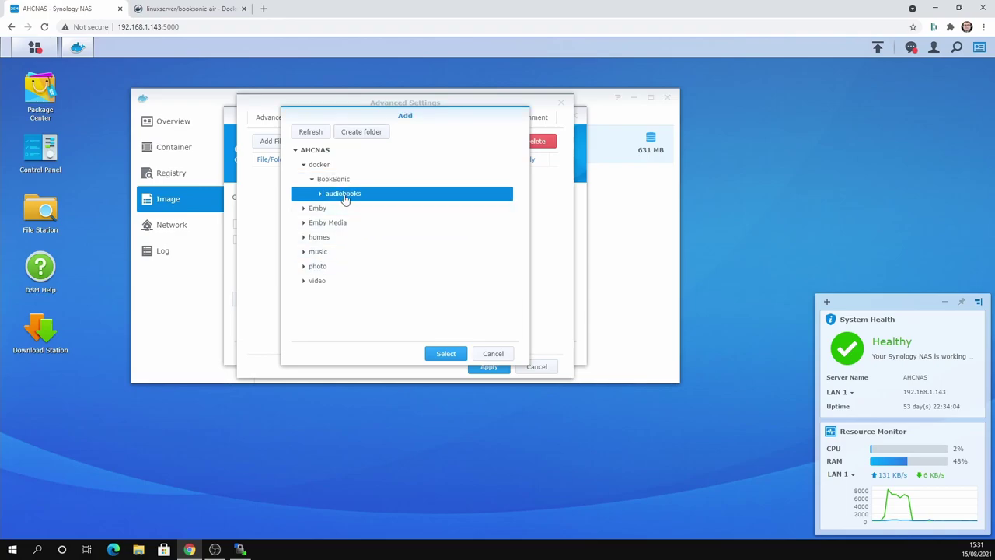
{"action": "left_click", "coordinate": [331, 180]}
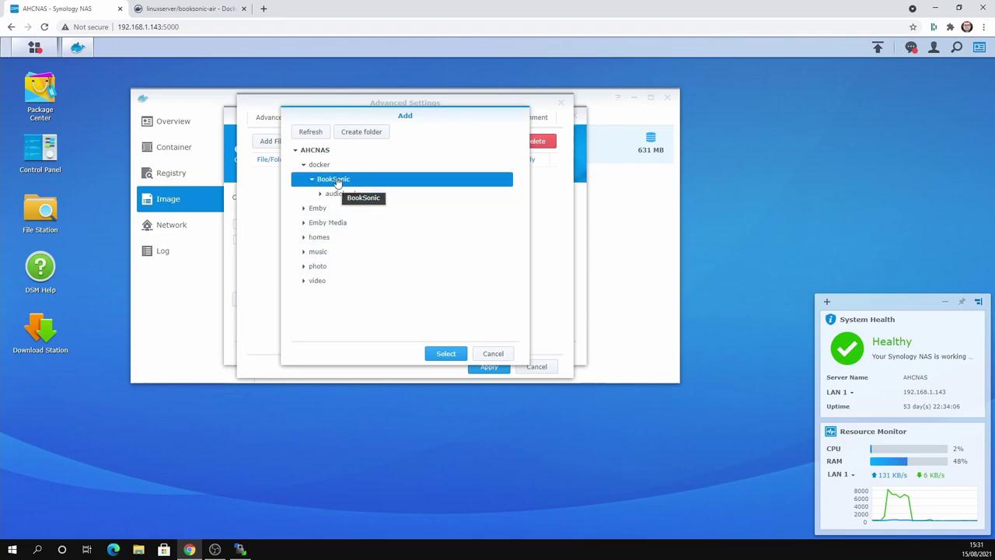
{"action": "left_click", "coordinate": [374, 133]}
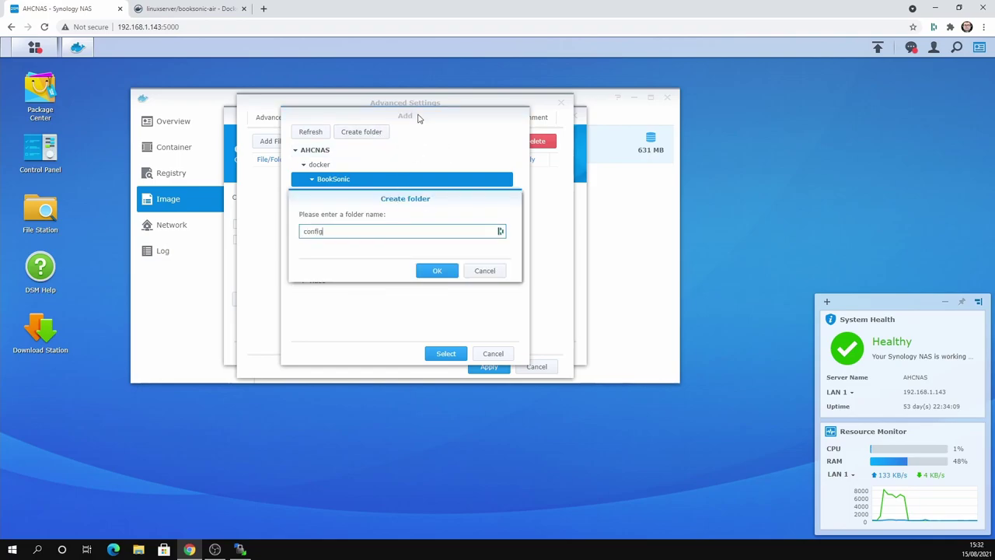
{"action": "left_click", "coordinate": [437, 271]}
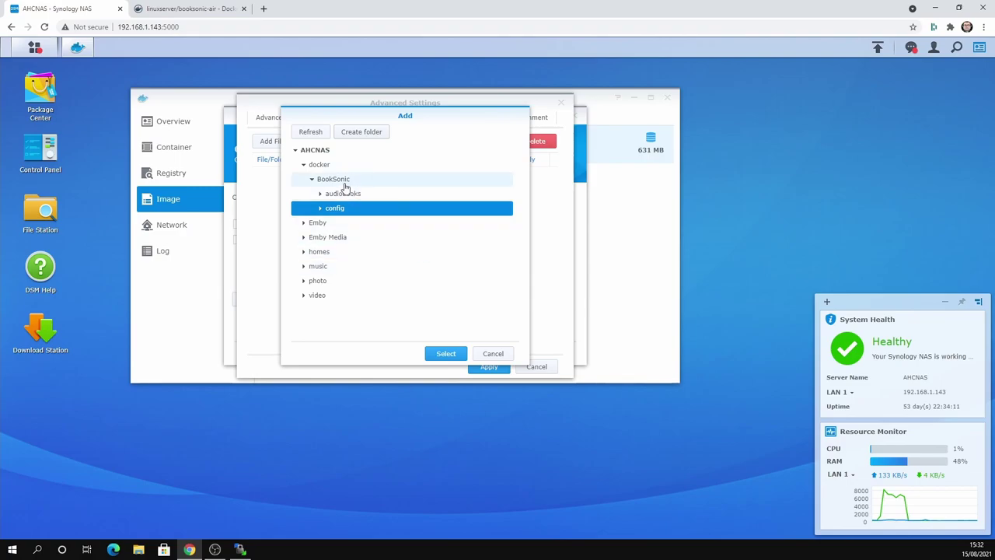
{"action": "left_click", "coordinate": [341, 182]}
{"action": "left_click", "coordinate": [373, 134]}
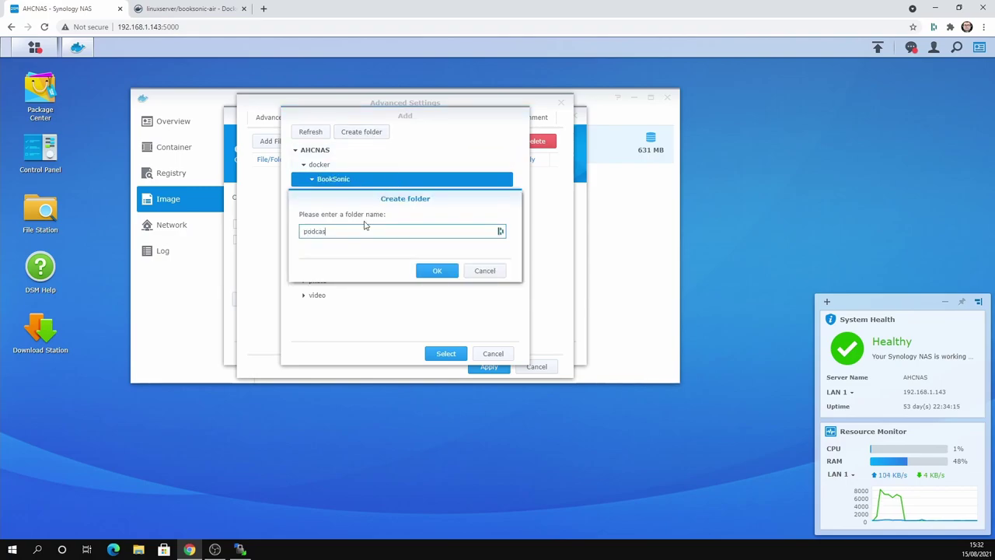
{"action": "left_click", "coordinate": [440, 269]}
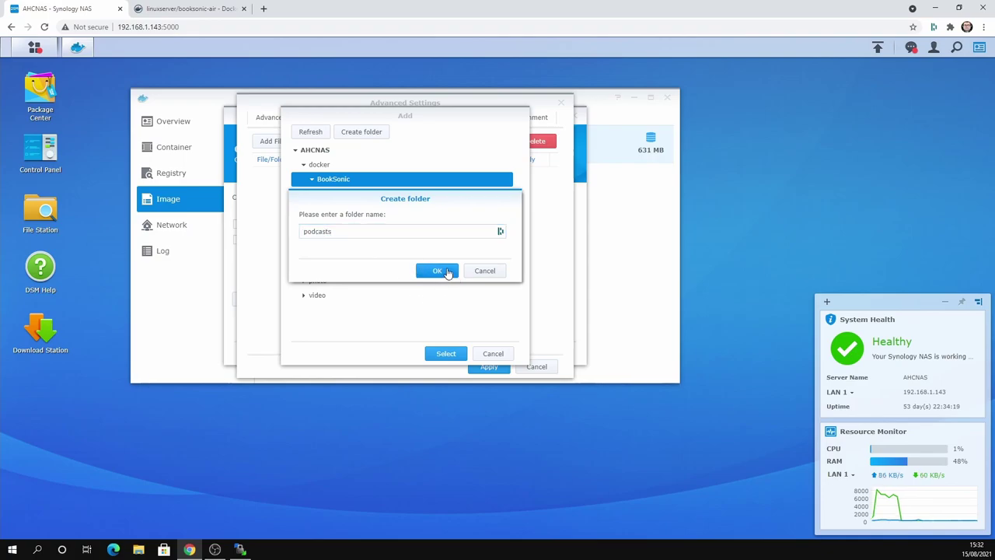
{"action": "left_click", "coordinate": [371, 180]}
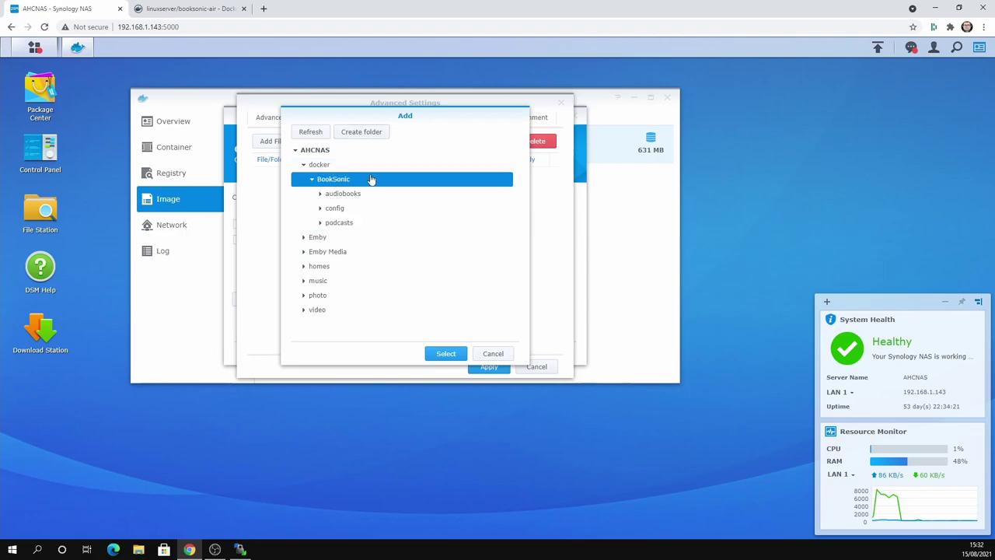
{"action": "left_click", "coordinate": [361, 133]}
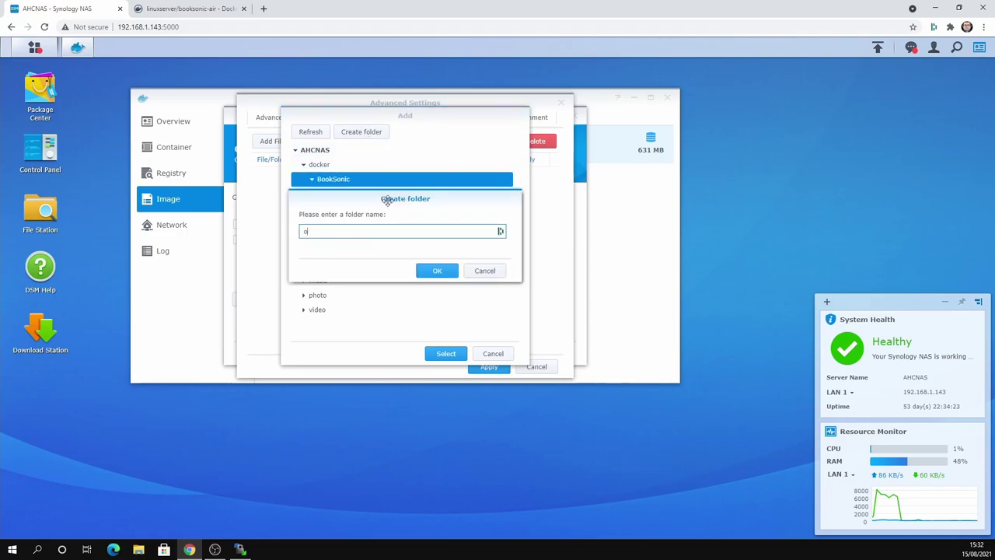
{"action": "type", "text": "othermedia"}
{"action": "left_click", "coordinate": [445, 272]}
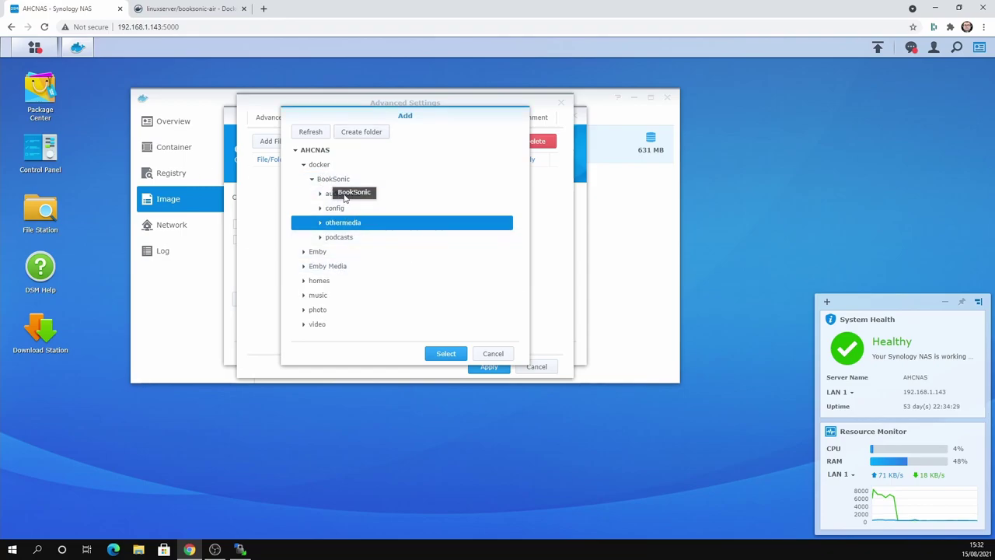
- Mount docker/BookSonic/audiobooks at /audiobooks
{"action": "left_click", "coordinate": [330, 194]}
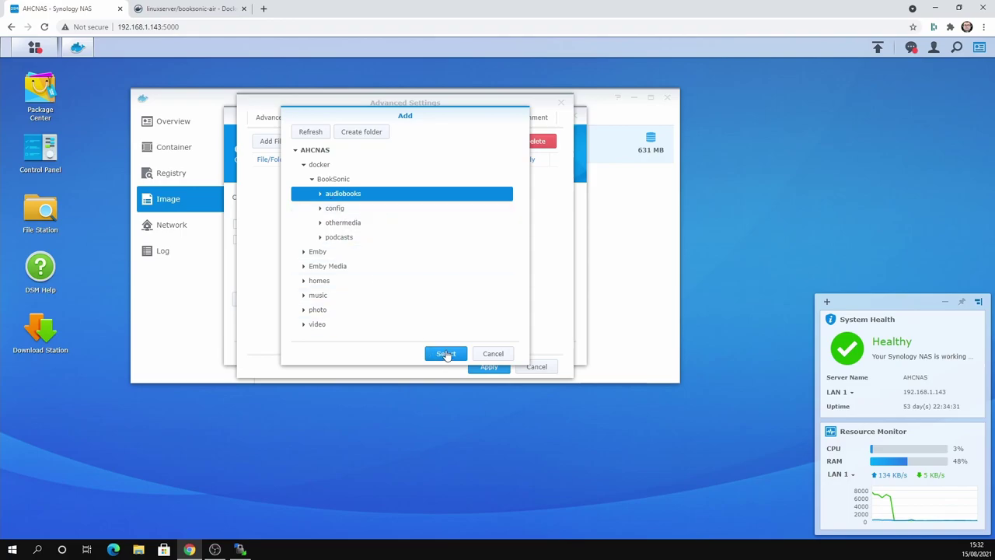
{"action": "left_click", "coordinate": [446, 353]}
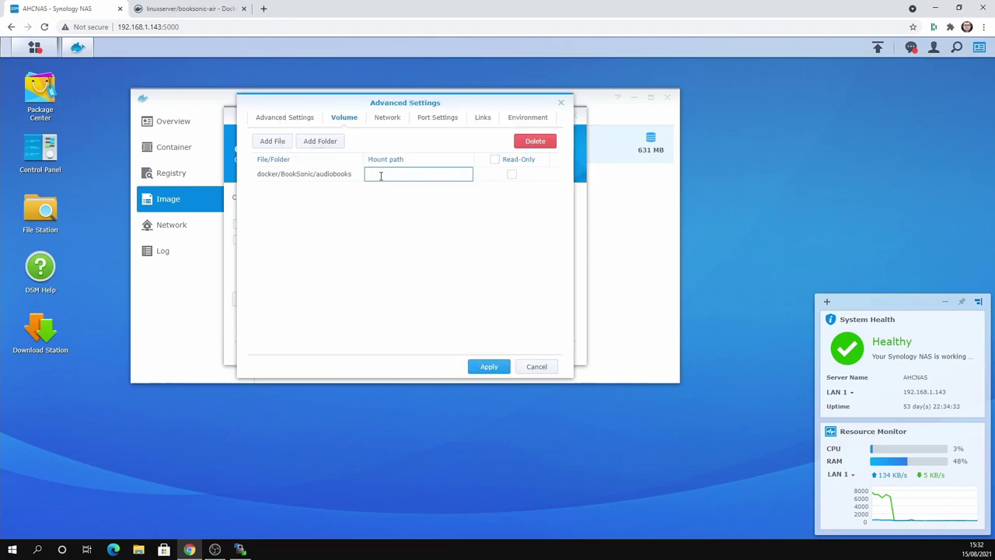
{"action": "type", "text": "/audiobooks"}
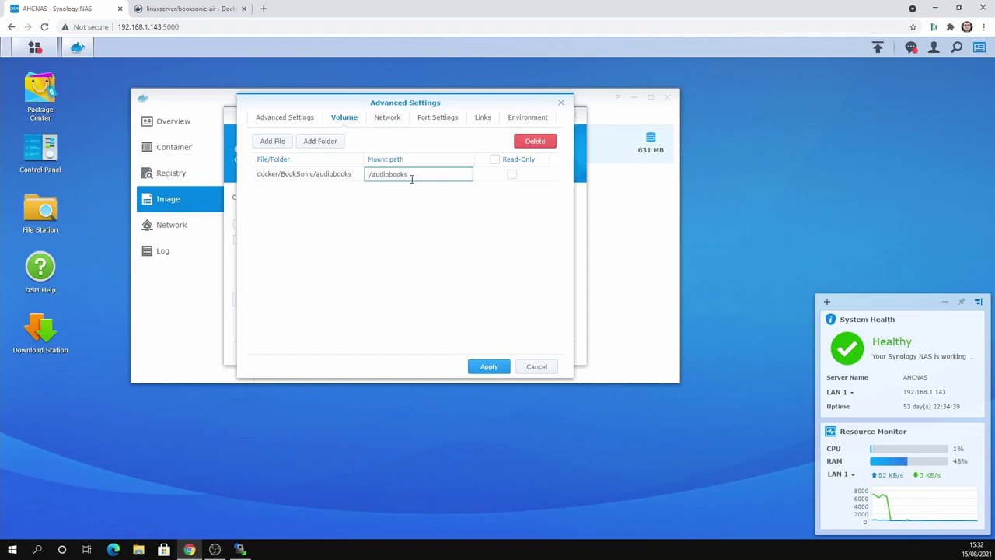
{"action": "left_click", "coordinate": [194, 8]}
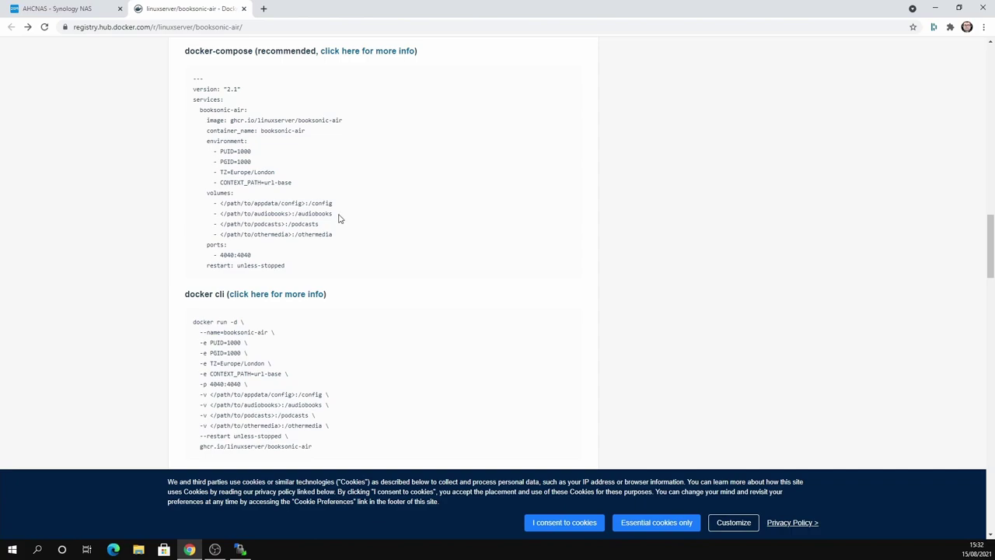
{"action": "left_click", "coordinate": [64, 9]}
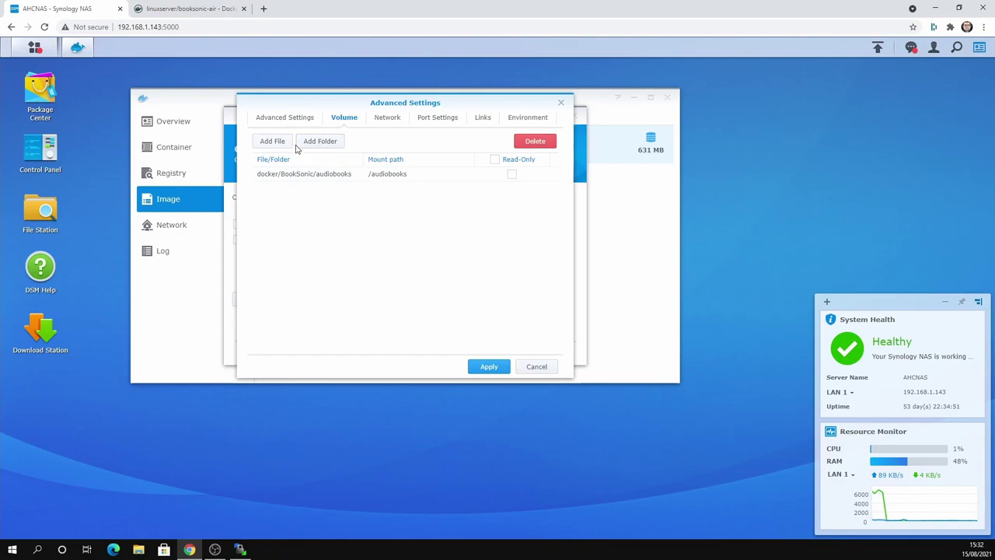
- Mount docker/BookSonic/config at /config and apply the advanced settings
{"action": "left_click", "coordinate": [330, 142]}
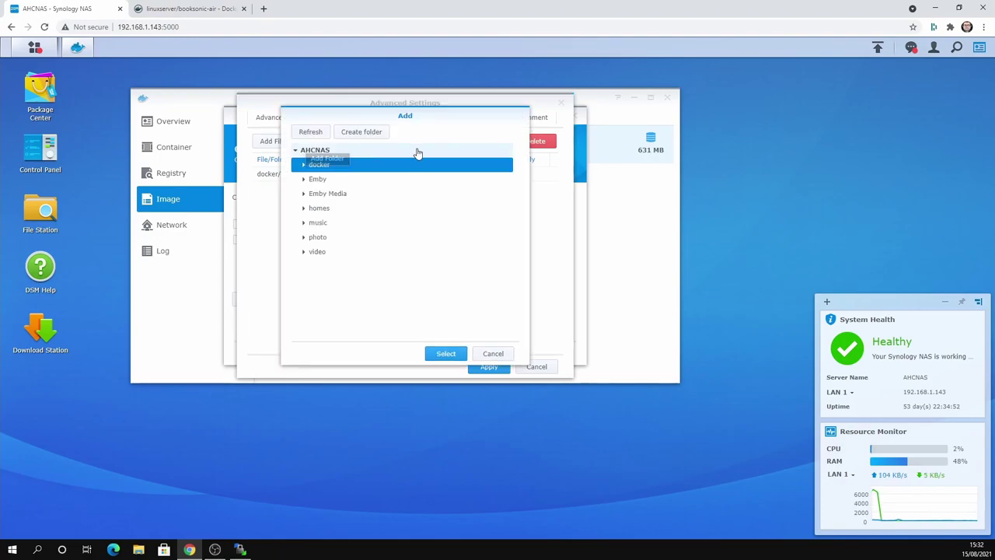
{"action": "left_click", "coordinate": [303, 165]}
{"action": "left_click", "coordinate": [331, 184]}
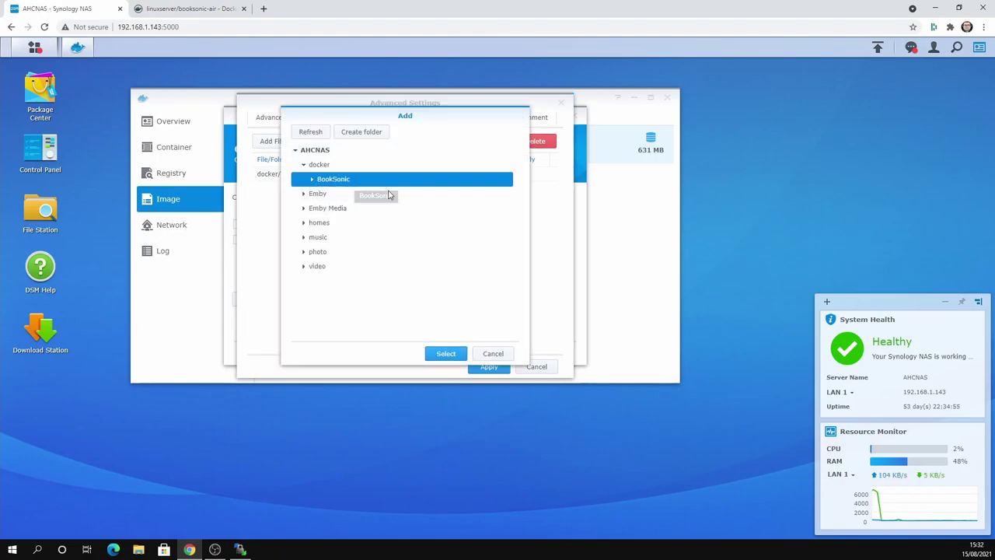
{"action": "left_click", "coordinate": [312, 180]}
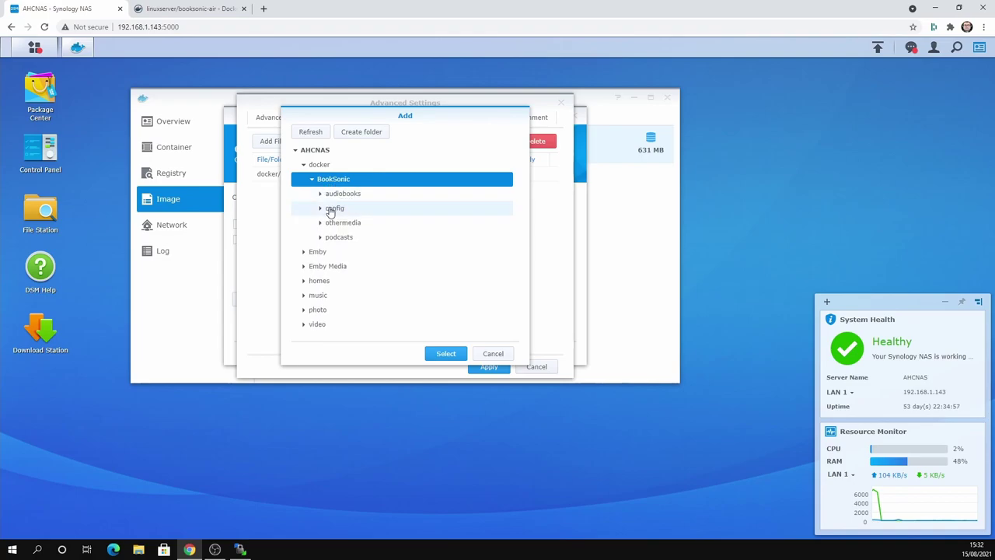
{"action": "left_click", "coordinate": [333, 208]}
{"action": "left_click", "coordinate": [445, 353]}
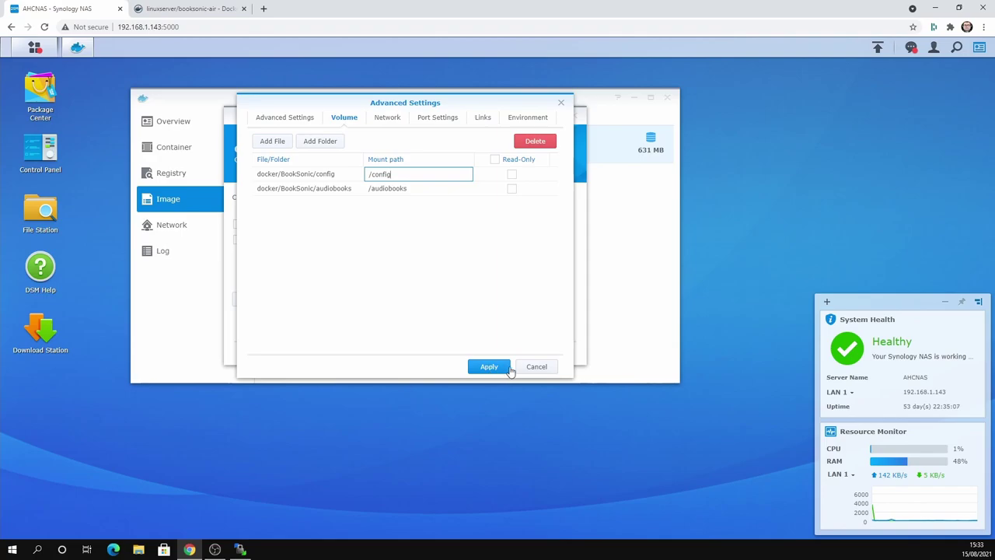
{"action": "left_click", "coordinate": [489, 367]}
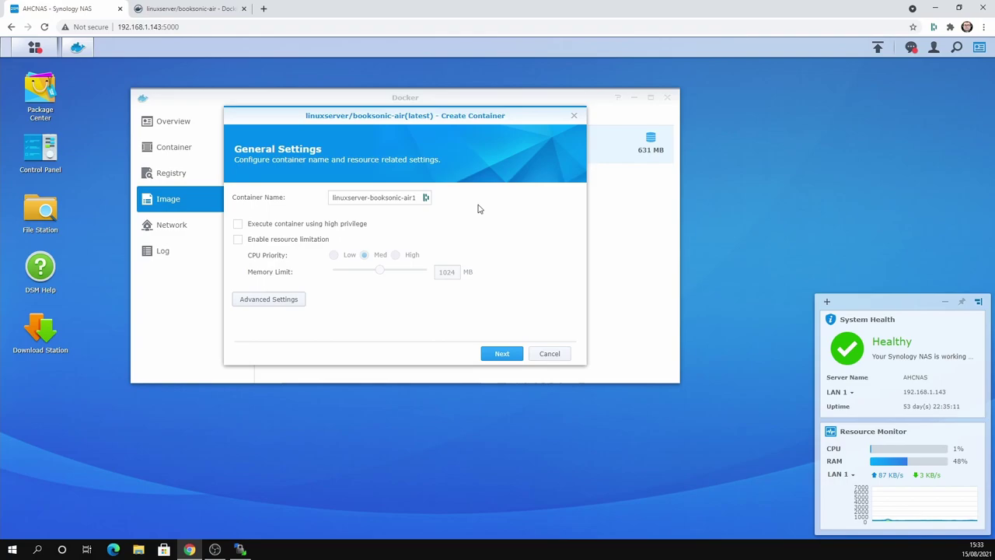
- Mount docker/BookSonic/othermedia at /othermedia and apply
{"action": "left_click", "coordinate": [290, 301]}
{"action": "left_click", "coordinate": [347, 124]}
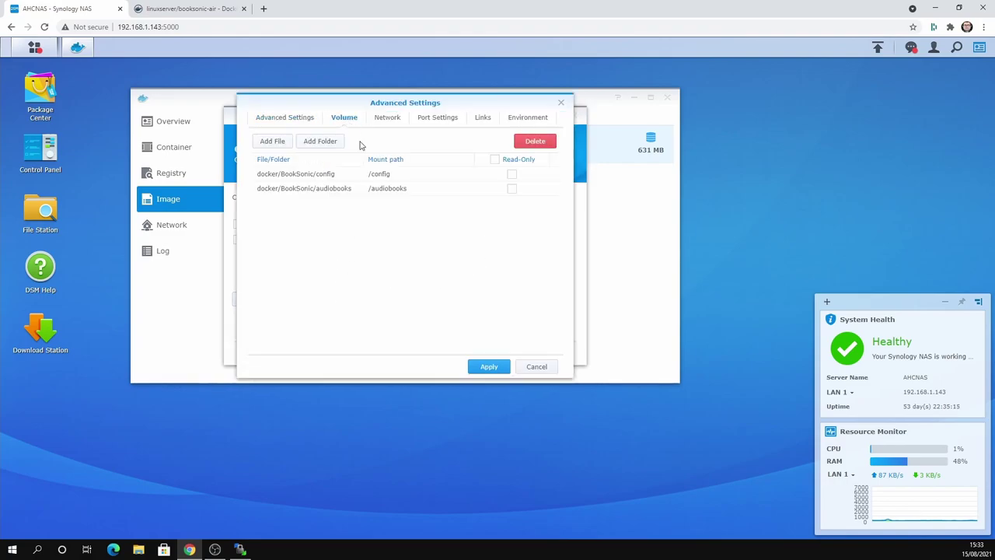
{"action": "left_click", "coordinate": [320, 141]}
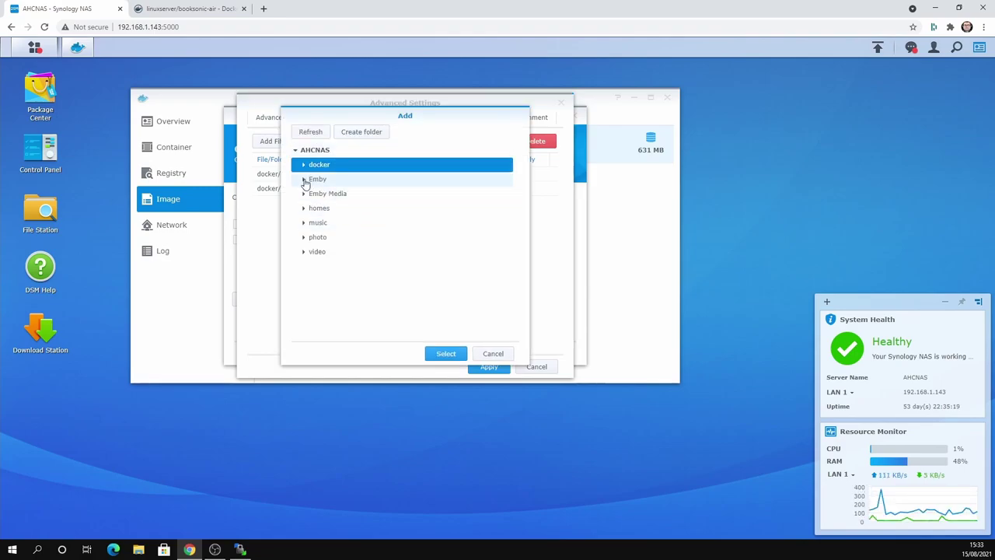
{"action": "left_click", "coordinate": [304, 166]}
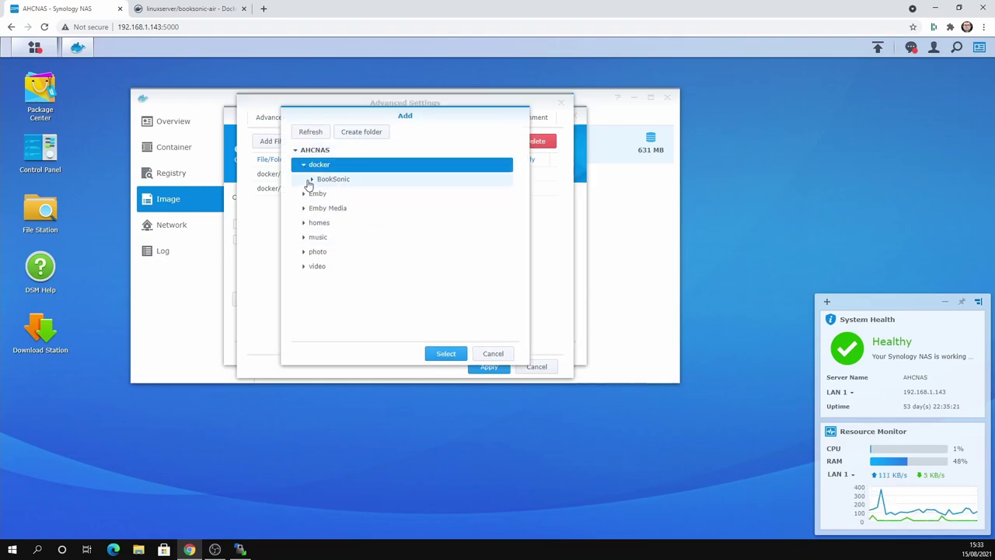
{"action": "left_click", "coordinate": [315, 180]}
{"action": "left_click", "coordinate": [312, 179]}
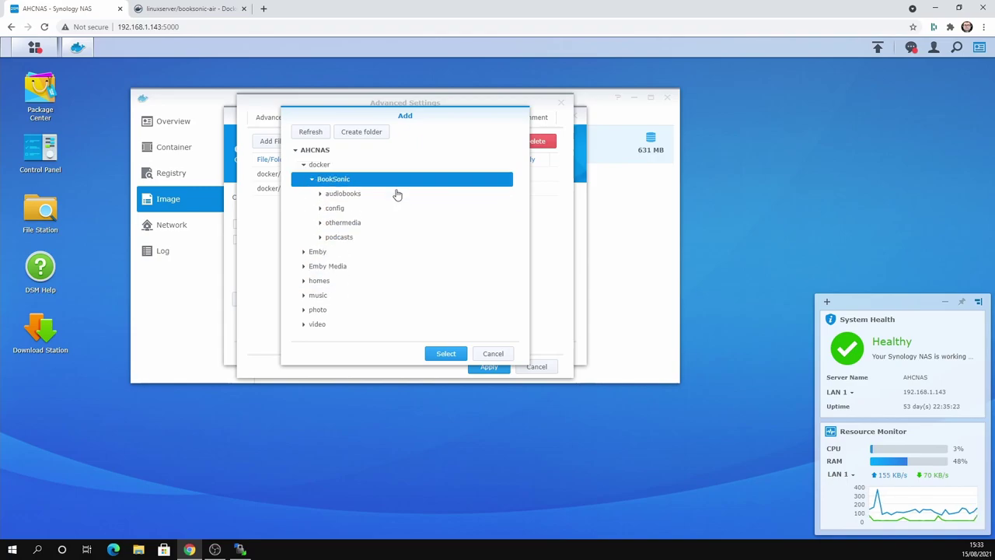
{"action": "left_click", "coordinate": [347, 225]}
{"action": "left_click", "coordinate": [444, 353]}
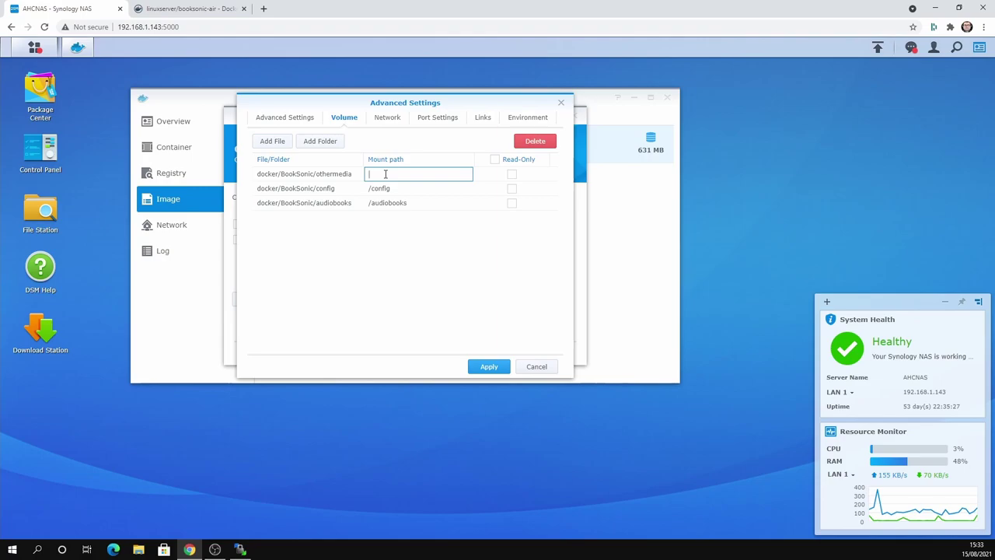
{"action": "type", "text": "/othermedia"}
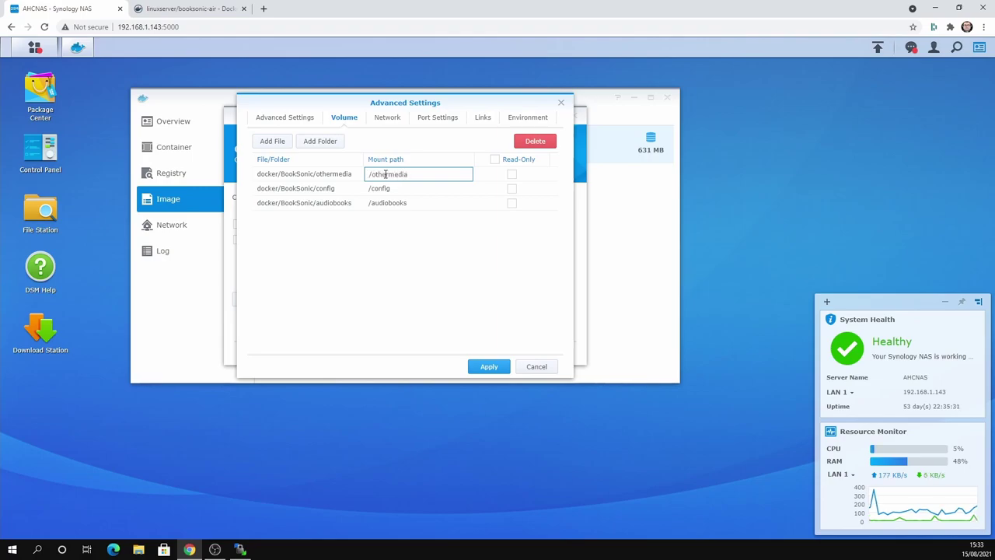
{"action": "left_click", "coordinate": [488, 366]}
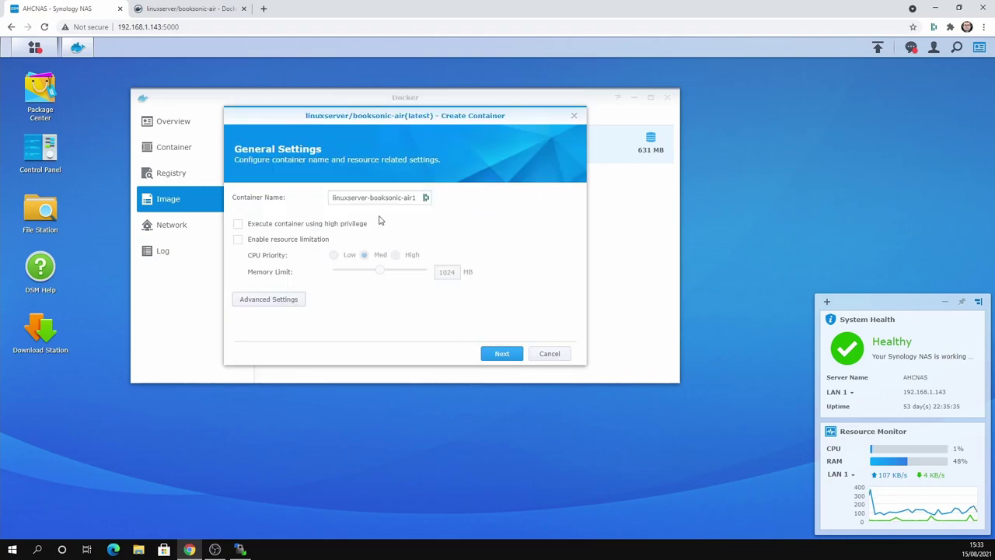
- Mount docker/BookSonic/podcasts at /podcasts and apply
{"action": "left_click", "coordinate": [284, 300]}
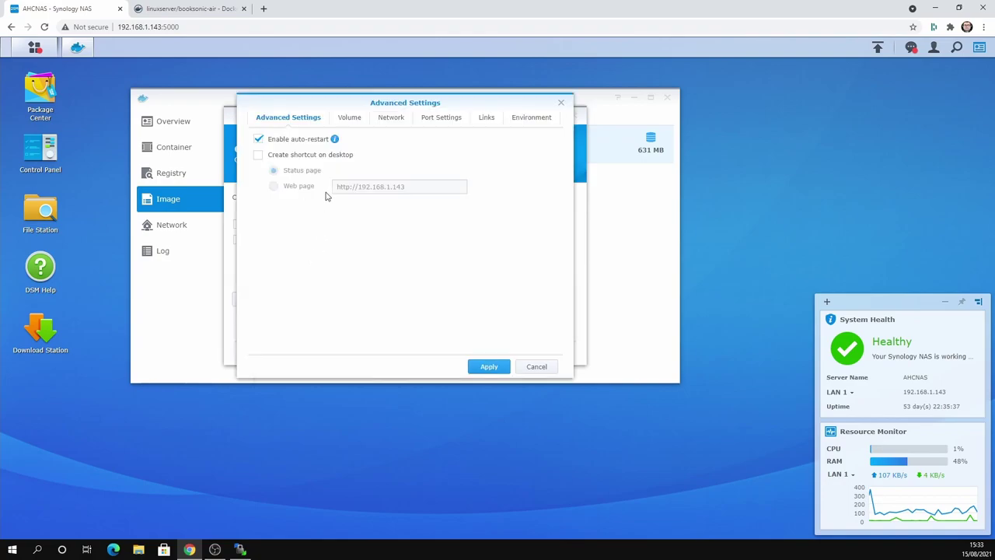
{"action": "left_click", "coordinate": [354, 118]}
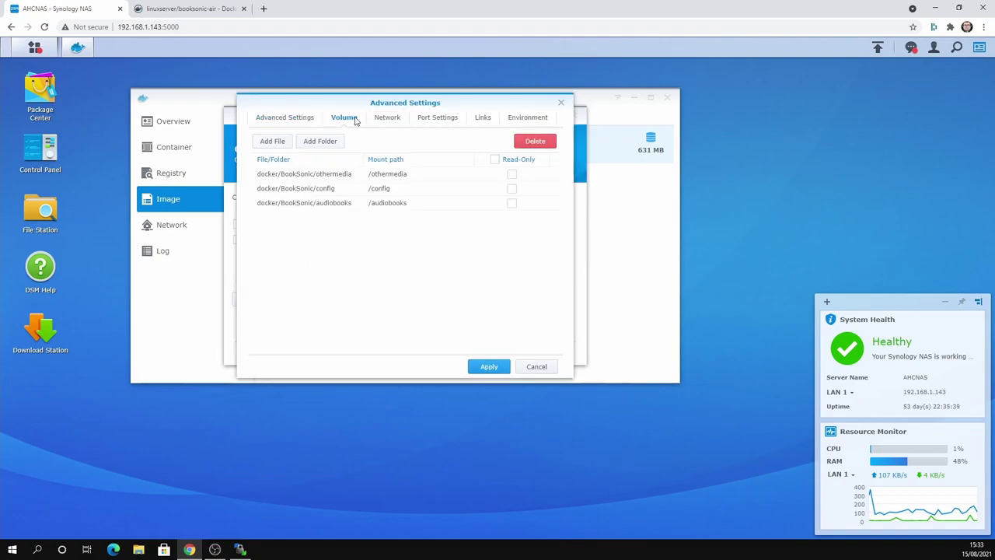
{"action": "left_click", "coordinate": [322, 143]}
{"action": "left_click", "coordinate": [303, 164]}
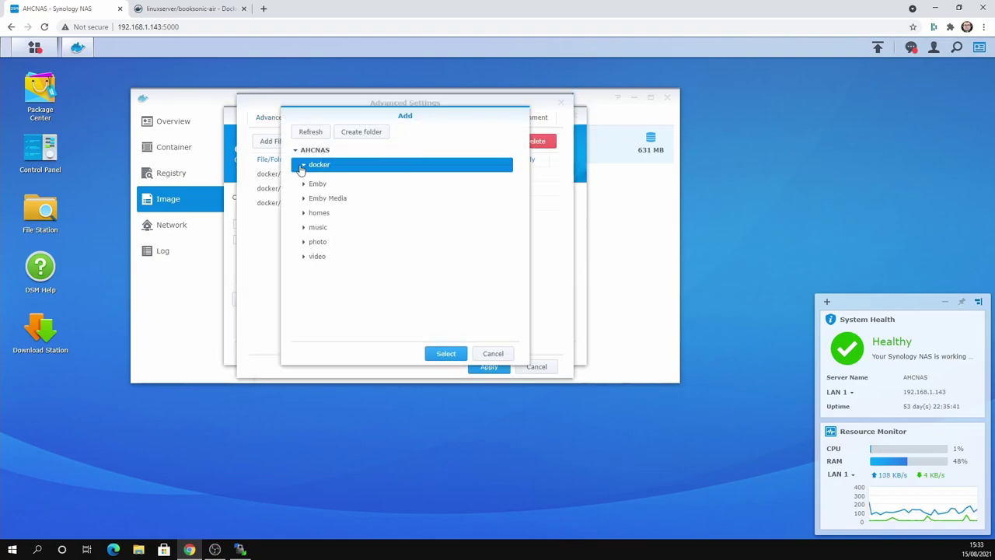
{"action": "left_click", "coordinate": [321, 180]}
{"action": "left_click", "coordinate": [311, 179]}
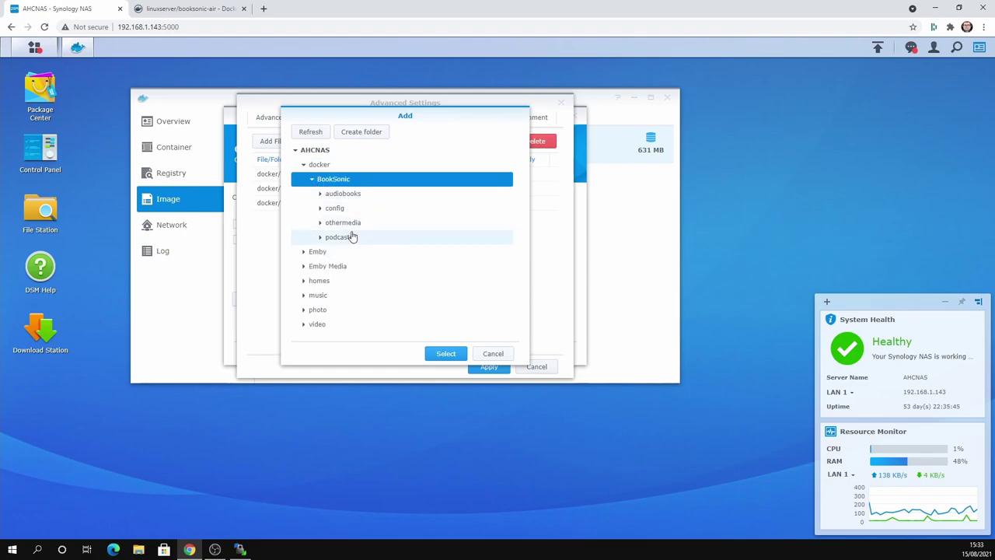
{"action": "left_click", "coordinate": [349, 241]}
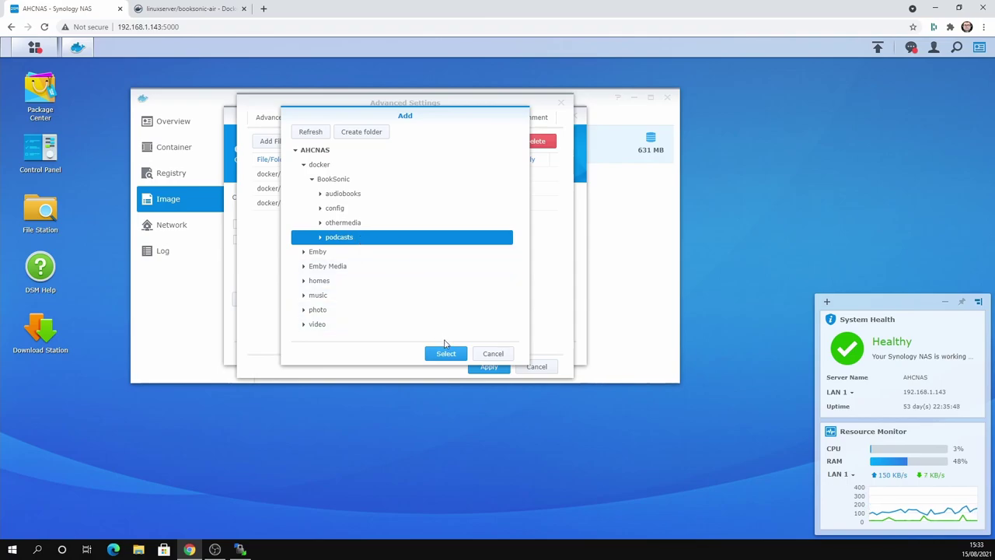
{"action": "left_click", "coordinate": [446, 353]}
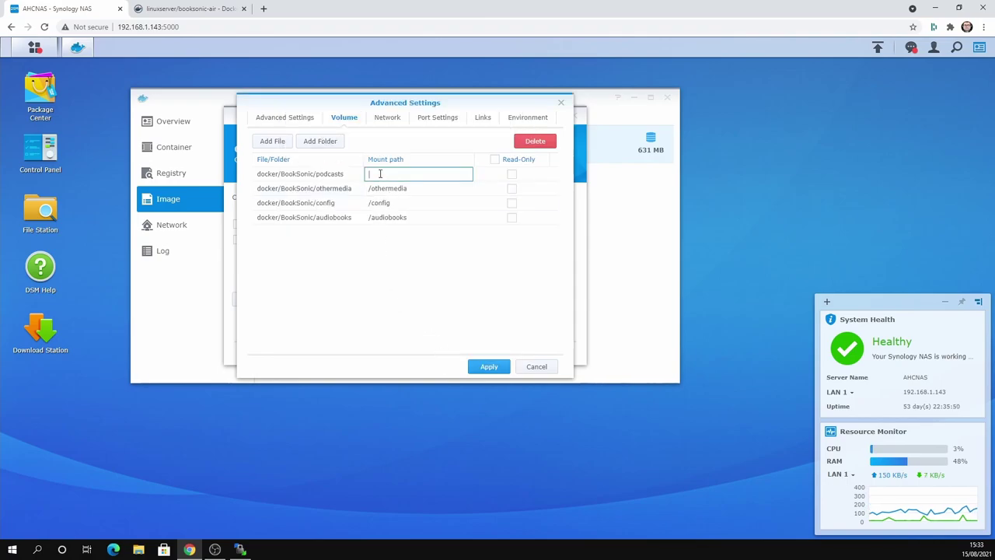
{"action": "type", "text": "/podcas"}
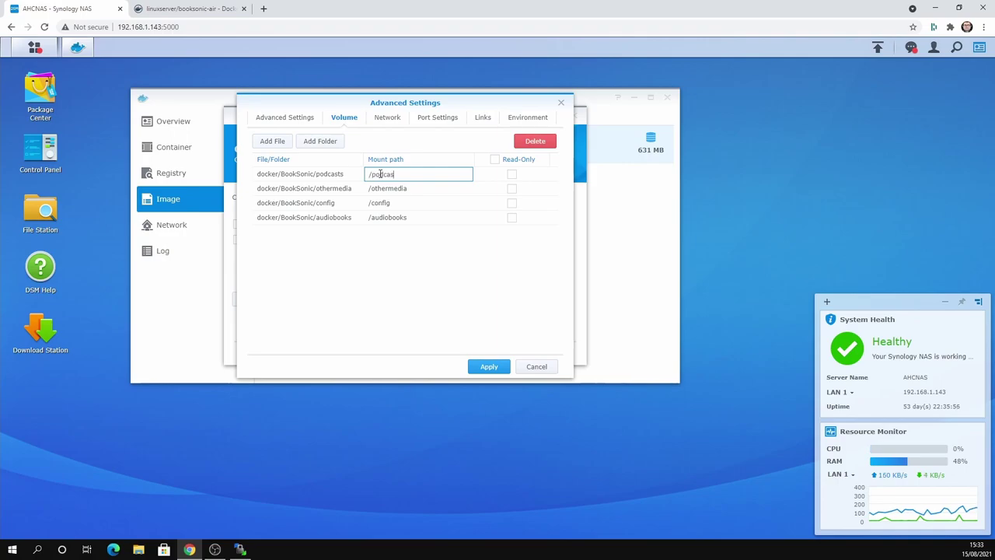
{"action": "type", "text": "ts"}
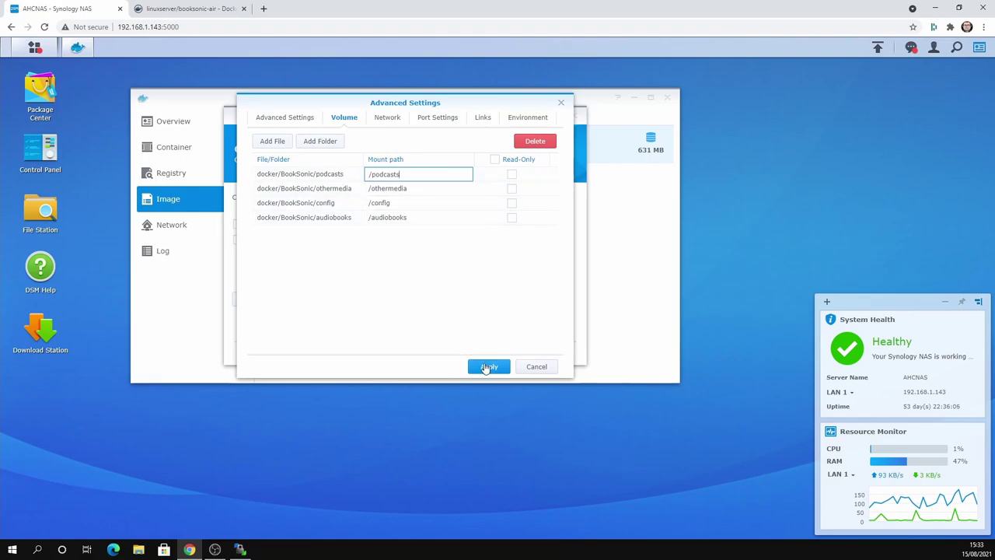
{"action": "left_click", "coordinate": [488, 367]}
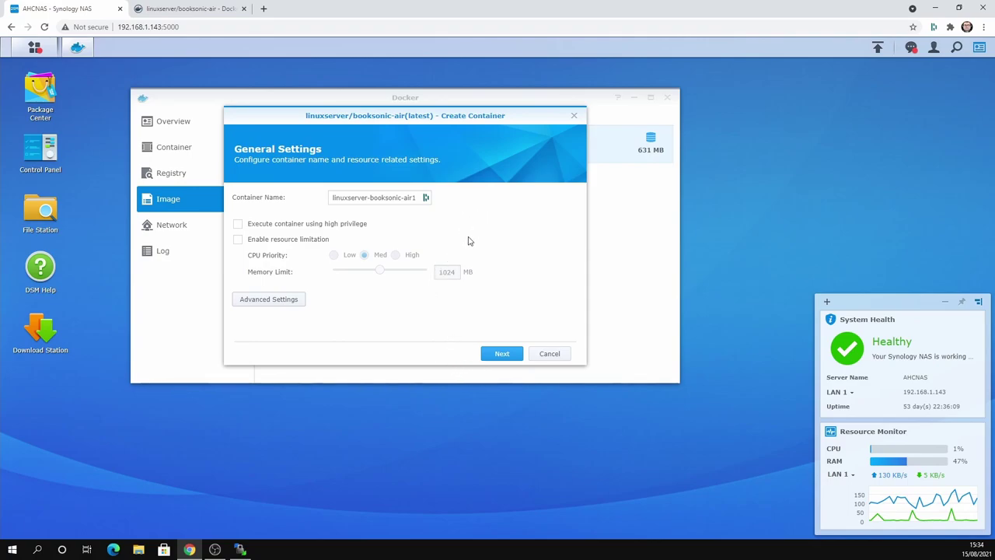
- Review the container's network, 4040 port mapping, links and environment variables in Advanced Settings
{"action": "left_click", "coordinate": [271, 300]}
{"action": "left_click", "coordinate": [393, 121]}
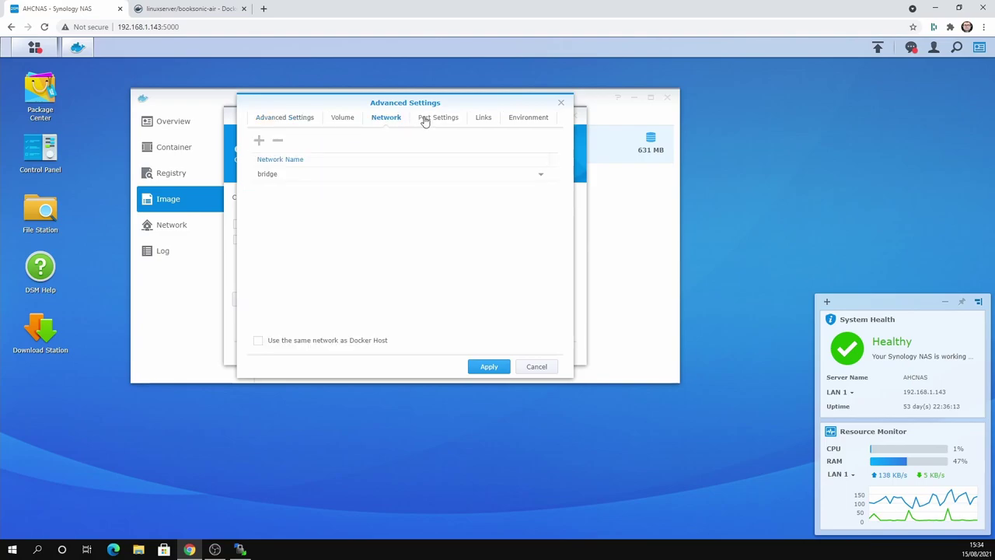
{"action": "left_click", "coordinate": [433, 118]}
{"action": "left_click", "coordinate": [496, 120]}
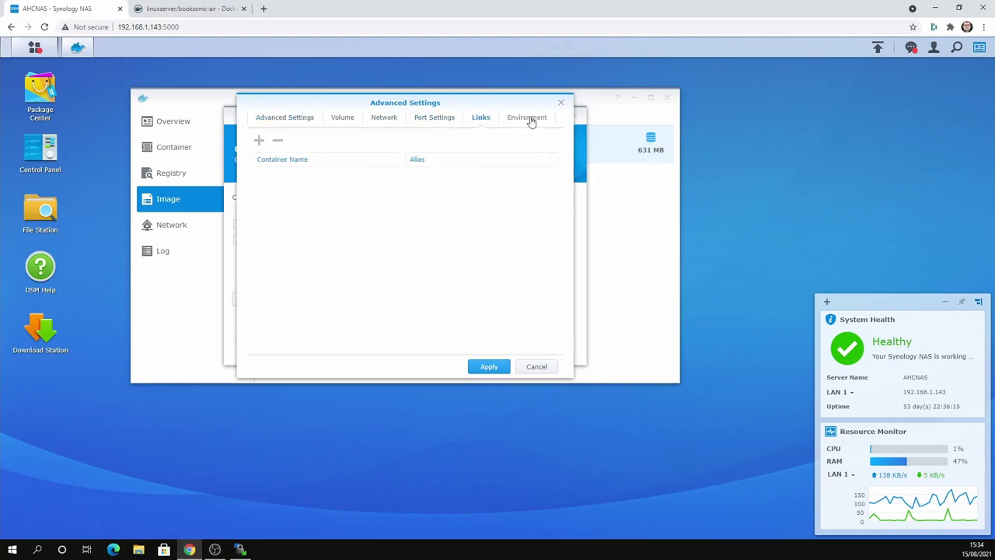
{"action": "left_click", "coordinate": [534, 121]}
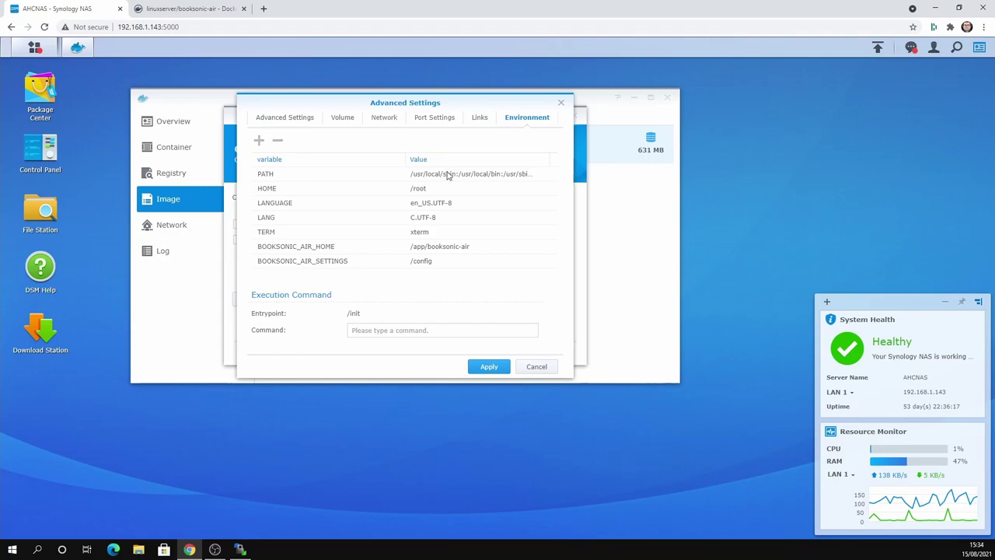
{"action": "left_click", "coordinate": [489, 367]}
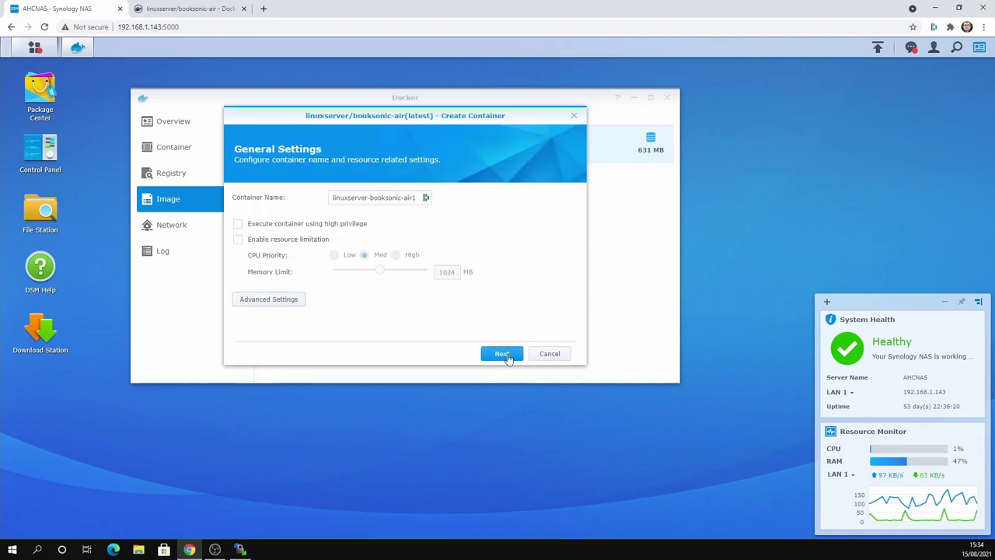
- Confirm the summary to create linuxserver-booksonic-air1 and view it running in the container list
{"action": "left_click", "coordinate": [502, 354]}
{"action": "scroll", "coordinate": [402, 290], "scroll_direction": "down", "scroll_amount": 1}
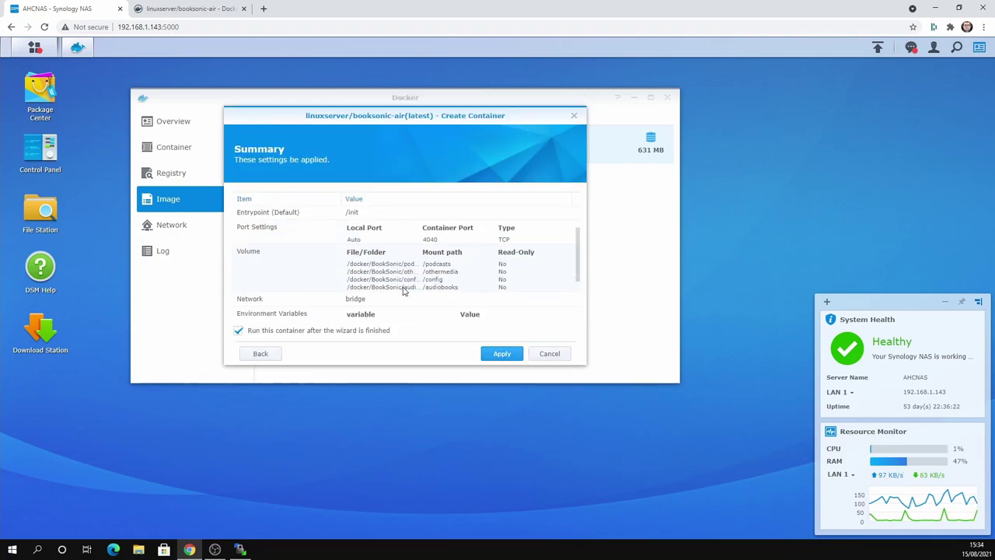
{"action": "scroll", "coordinate": [404, 290], "scroll_direction": "down", "scroll_amount": 1}
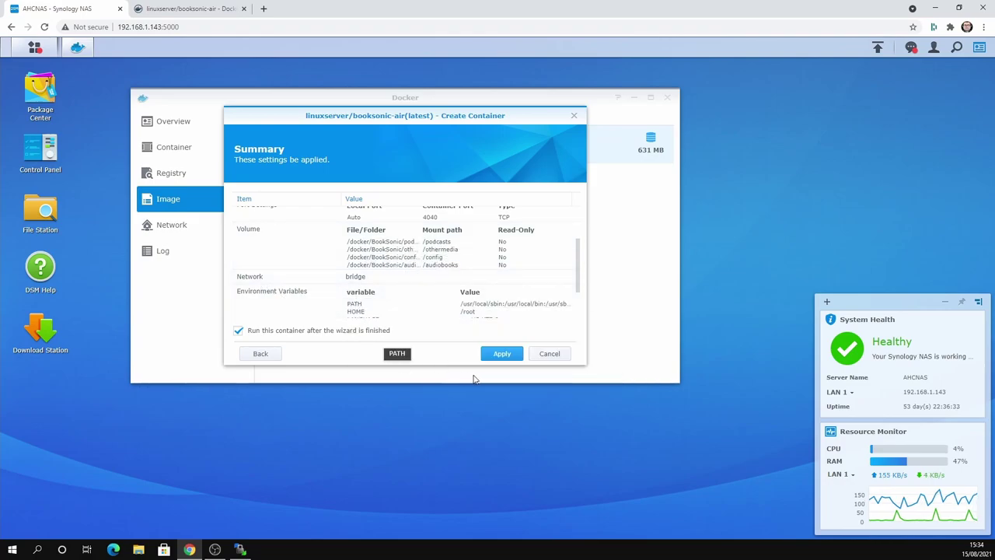
{"action": "left_click", "coordinate": [509, 358]}
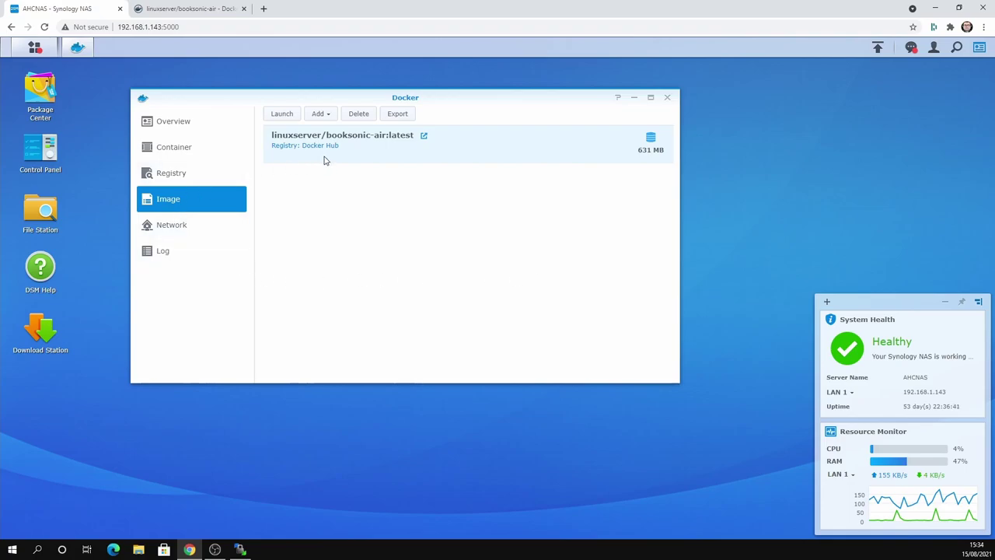
{"action": "left_click", "coordinate": [196, 150]}
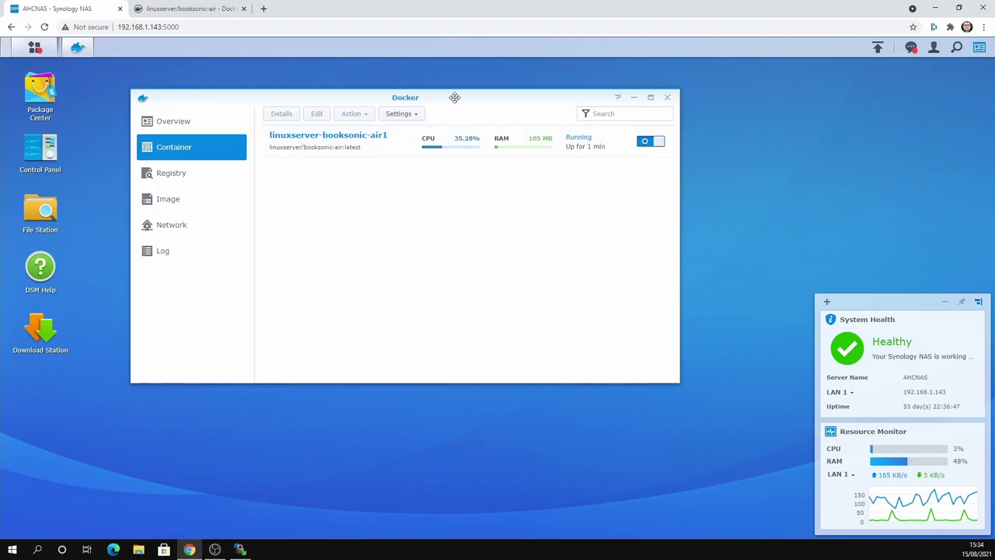
{"action": "left_click_drag", "start_coordinate": [454, 97], "coordinate": [552, 89]}
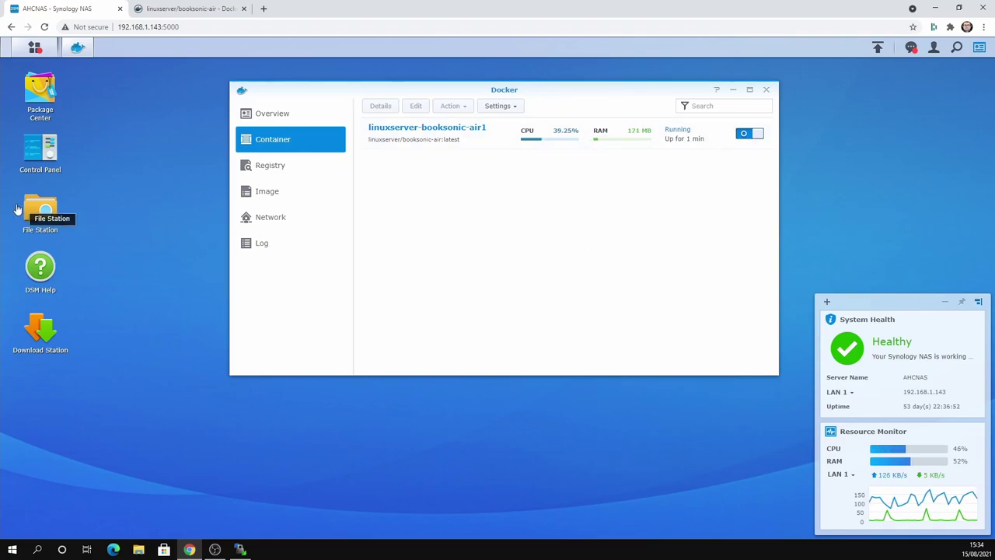
- Upload the Astonishing X-Men audiobook folder into docker/BookSonic/audiobooks, overwriting any existing copy
{"action": "left_click", "coordinate": [39, 212]}
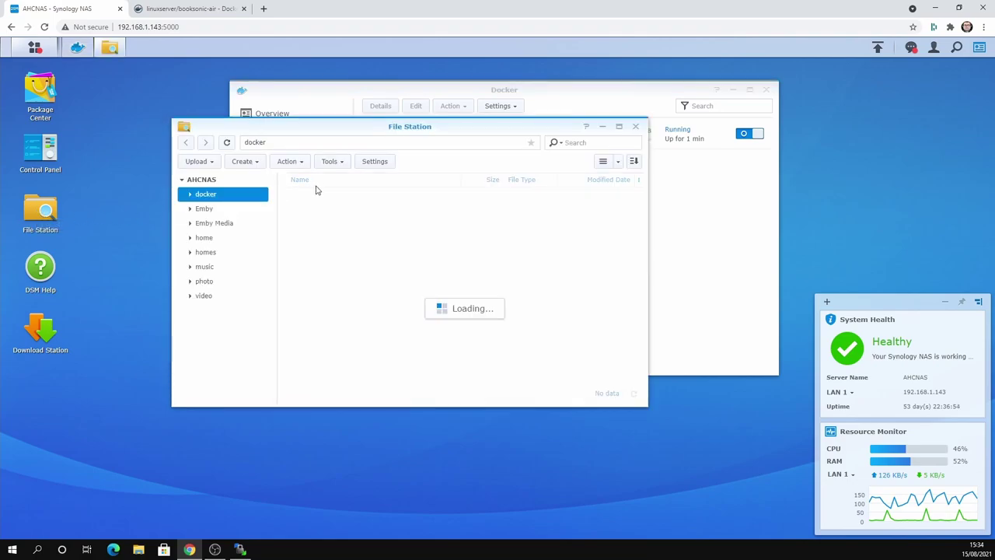
{"action": "double_click", "coordinate": [320, 195]}
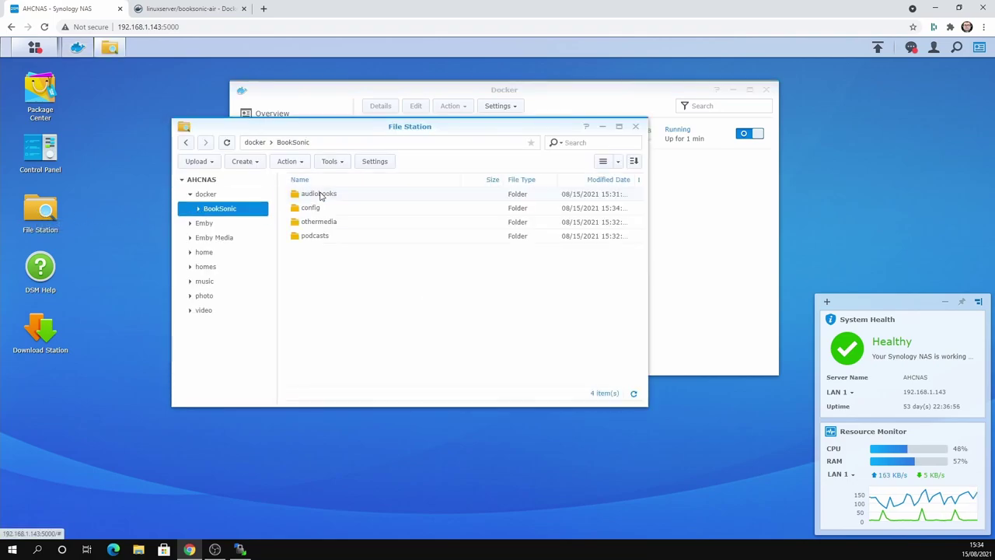
{"action": "double_click", "coordinate": [322, 196]}
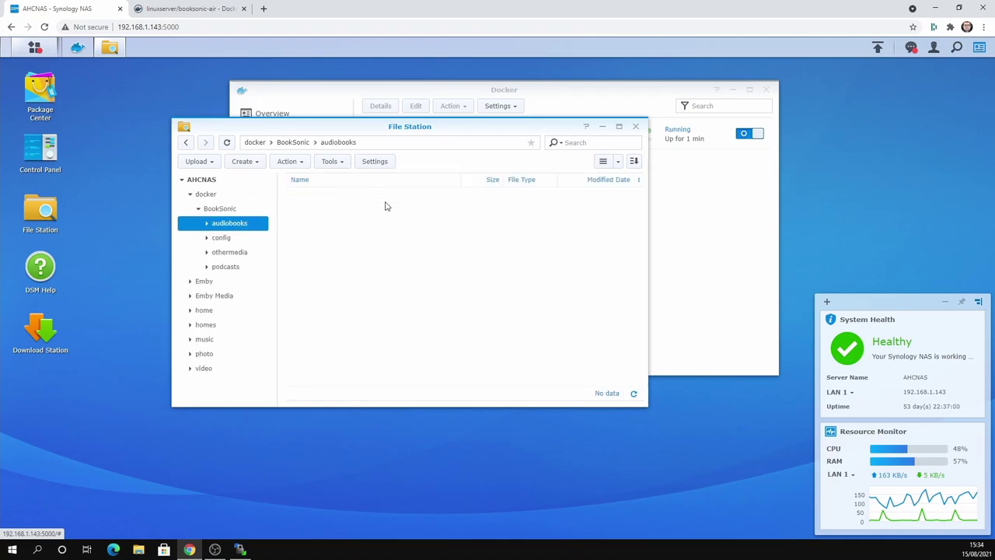
{"action": "key", "text": "super+e"}
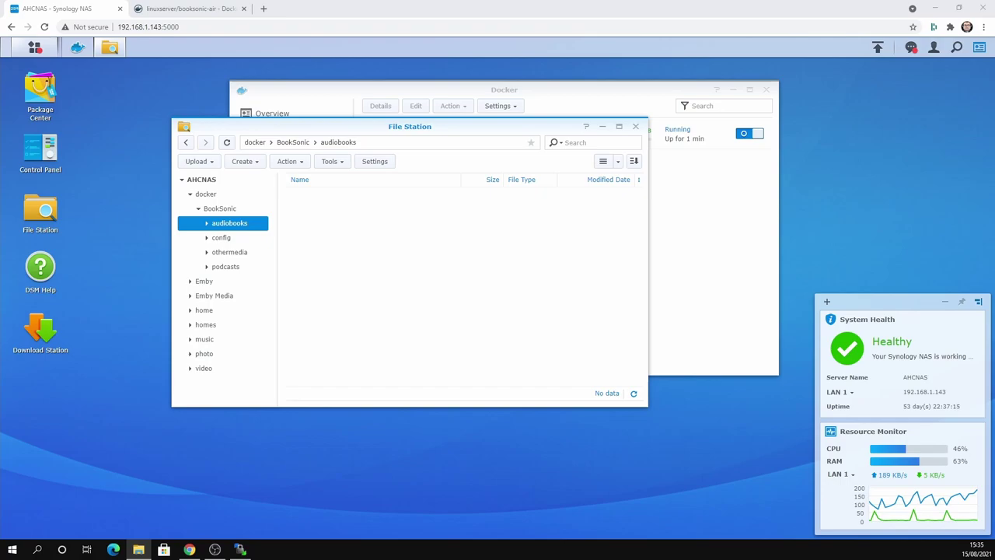
{"action": "left_click_drag", "start_coordinate": [773, 270], "coordinate": [377, 257]}
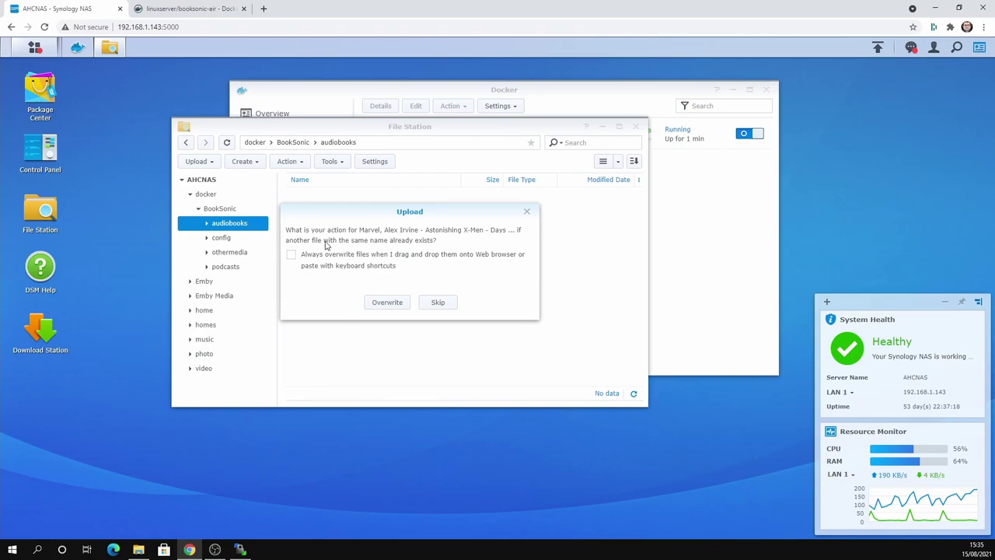
{"action": "left_click", "coordinate": [382, 305]}
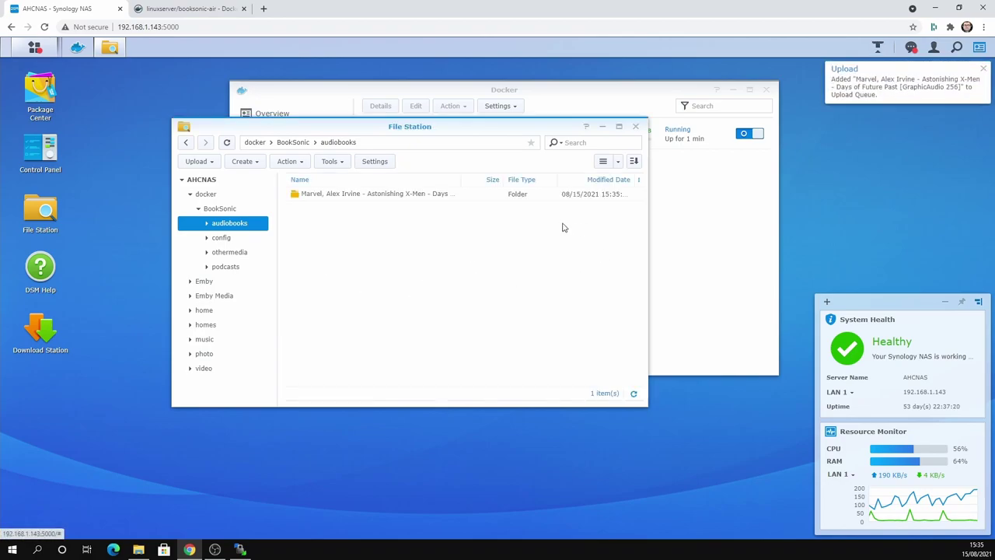
{"action": "left_click", "coordinate": [878, 48]}
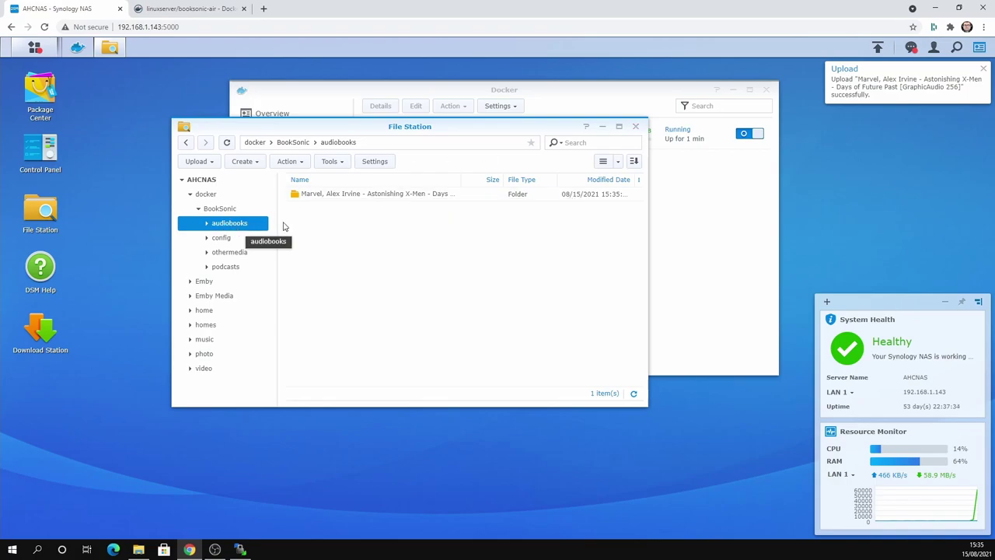
- Browse the BookSonic config, othermedia, podcasts and audiobooks subfolders, then close File Station
{"action": "left_click", "coordinate": [222, 238]}
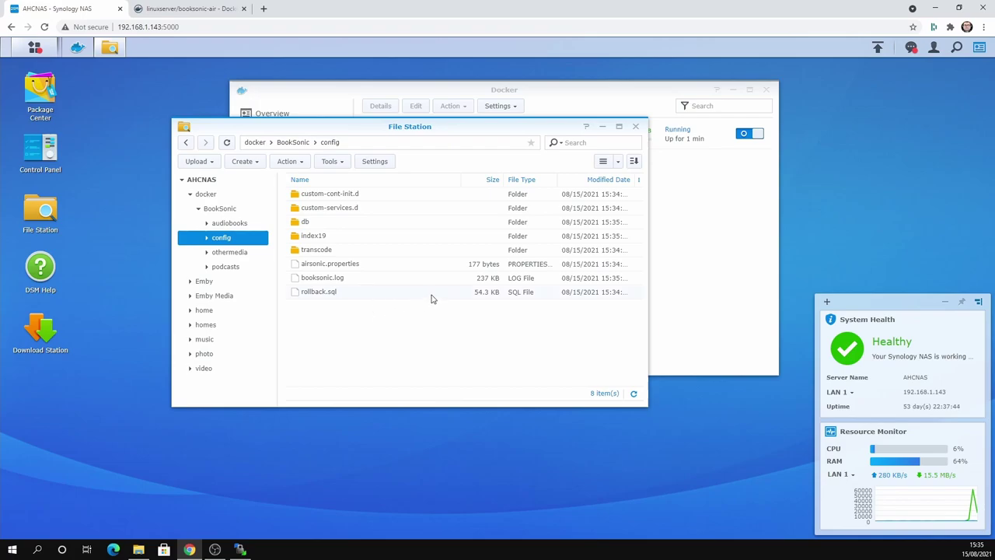
{"action": "left_click", "coordinate": [218, 252]}
{"action": "left_click", "coordinate": [218, 269]}
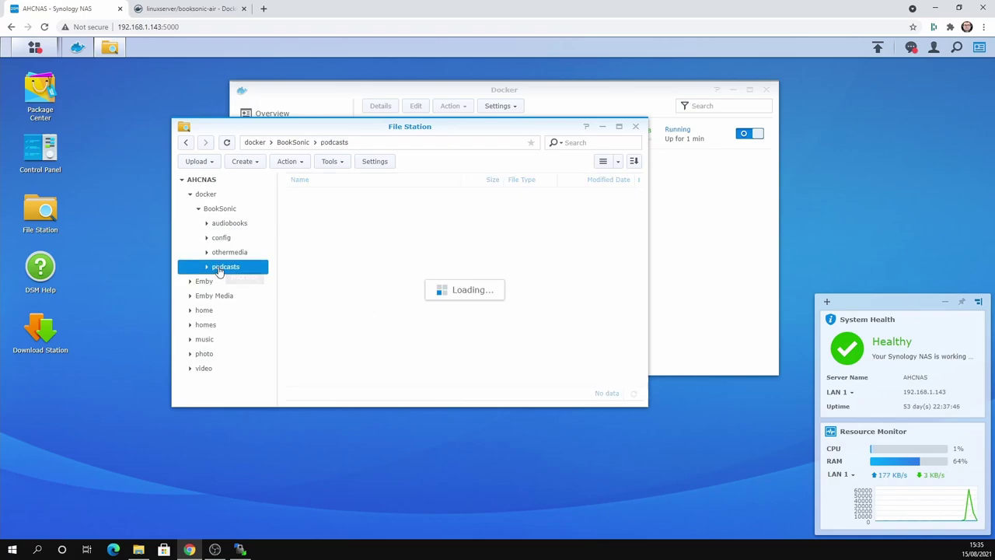
{"action": "left_click", "coordinate": [232, 223]}
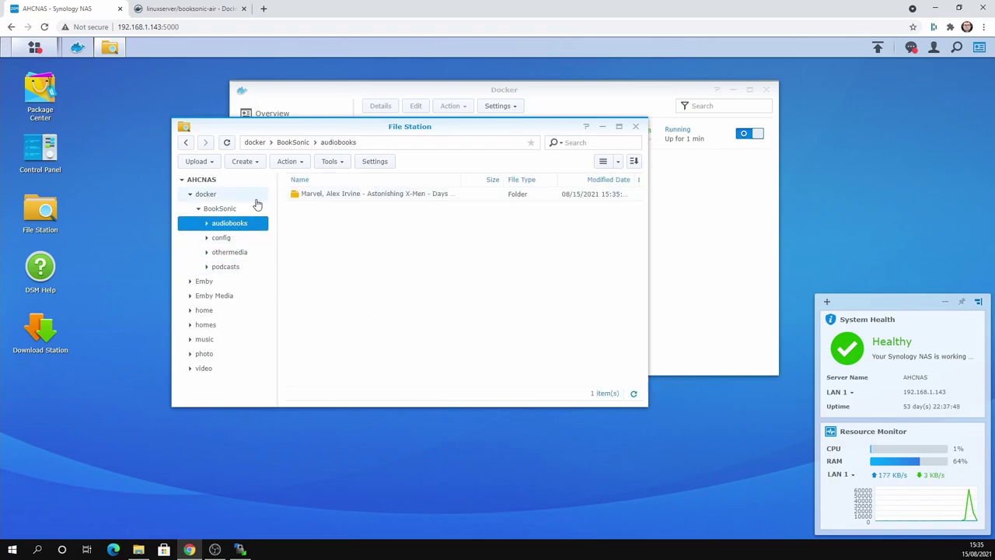
{"action": "left_click", "coordinate": [219, 208]}
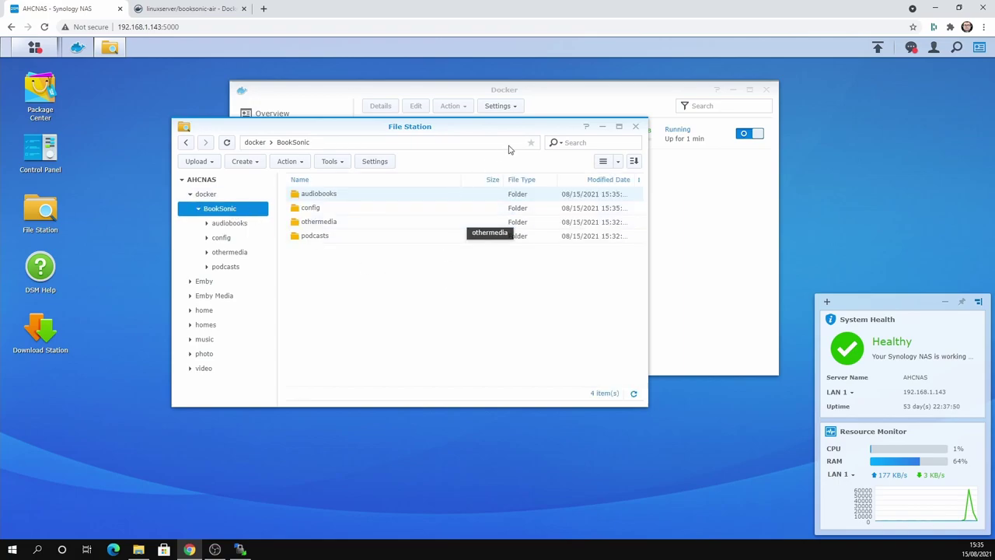
{"action": "left_click", "coordinate": [636, 126]}
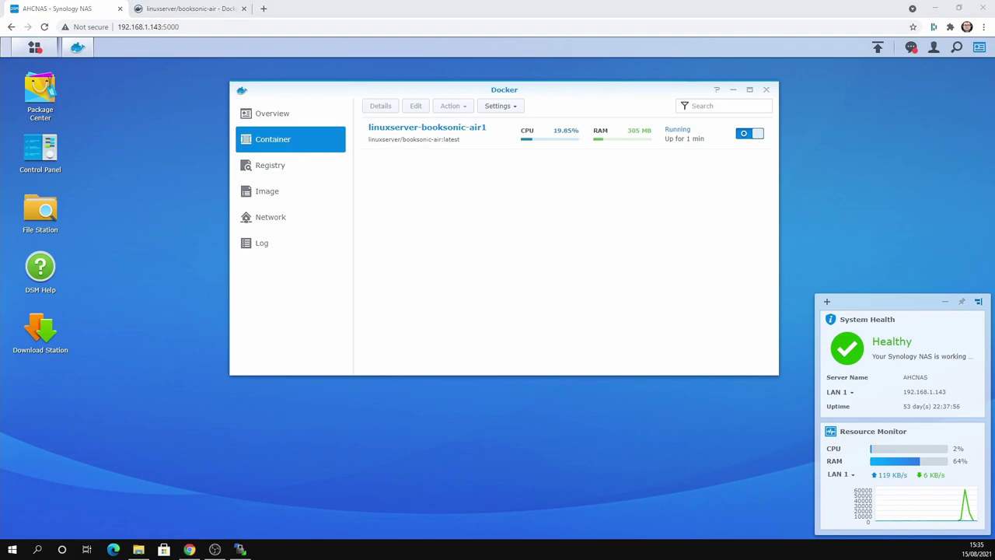
- Sign in to the maximised Booksonic login page with the default admin account credentials
{"action": "key", "text": "ctrl+n"}
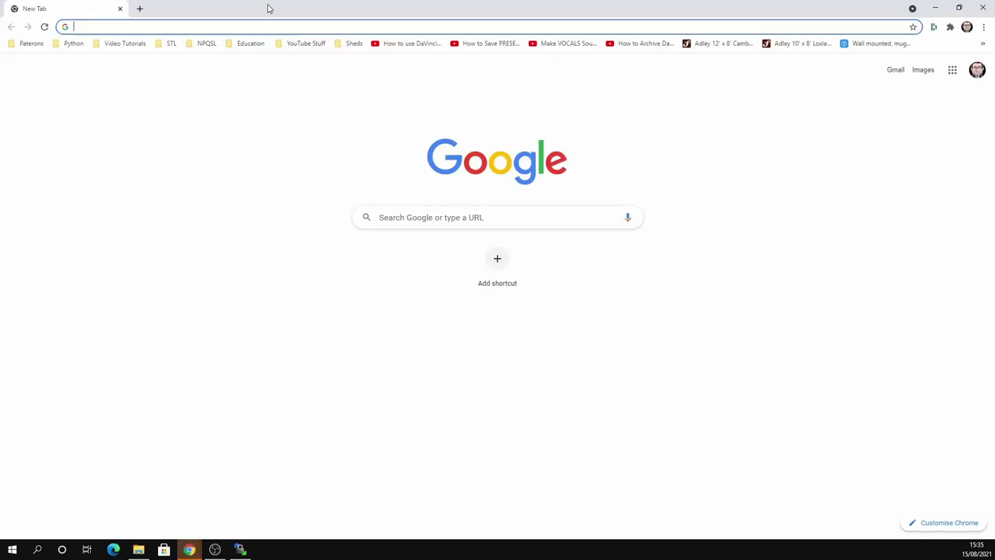
{"action": "key", "text": "ctrl+w"}
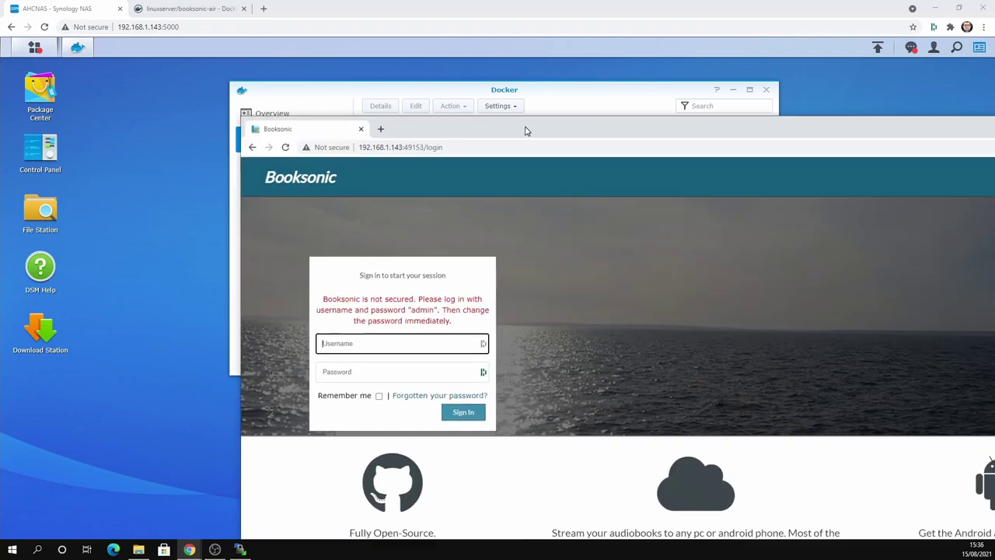
{"action": "left_click_drag", "start_coordinate": [527, 127], "coordinate": [239, 20]}
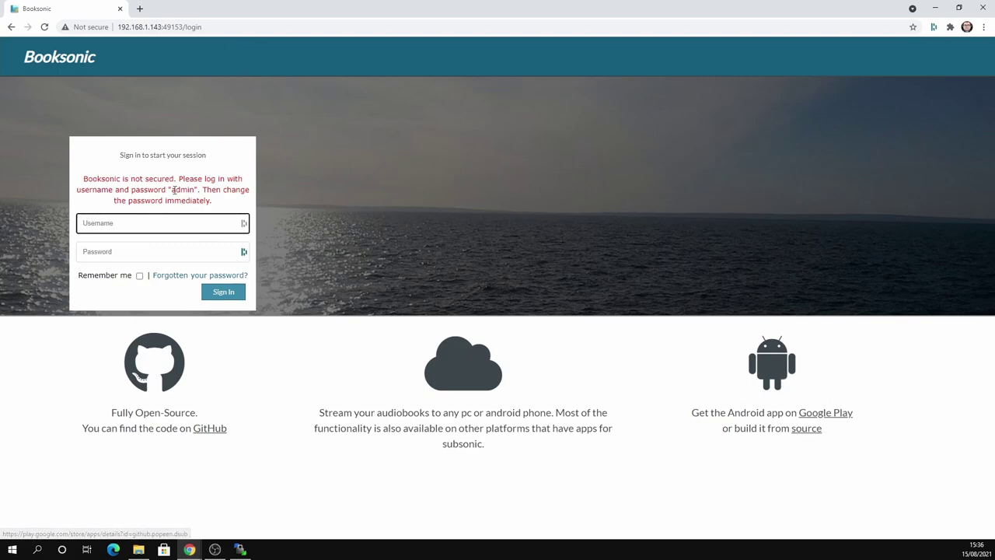
{"action": "left_click", "coordinate": [117, 223]}
{"action": "left_click", "coordinate": [339, 208]}
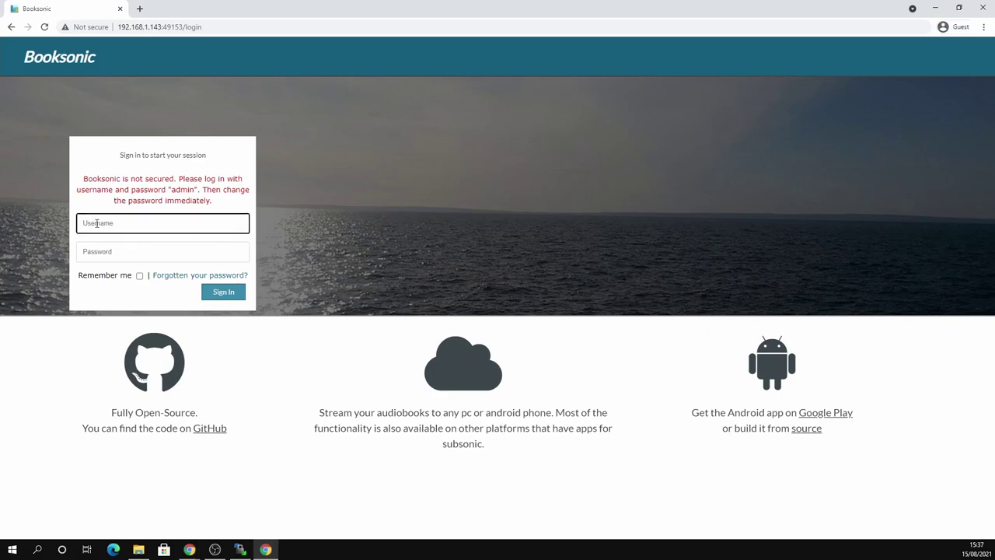
{"action": "type", "text": "admin"}
{"action": "key", "text": "Tab"}
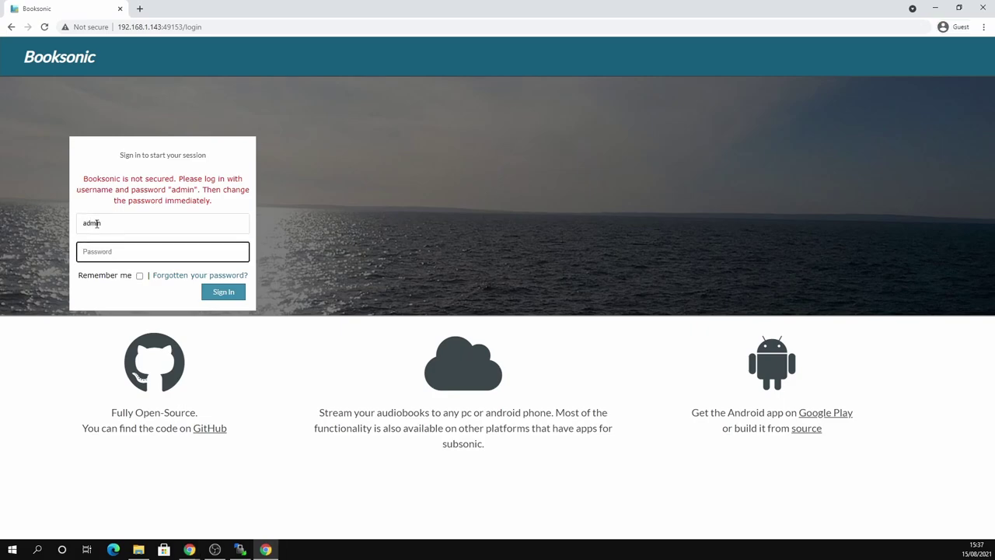
{"action": "type", "text": "a"}
{"action": "left_click", "coordinate": [225, 294]}
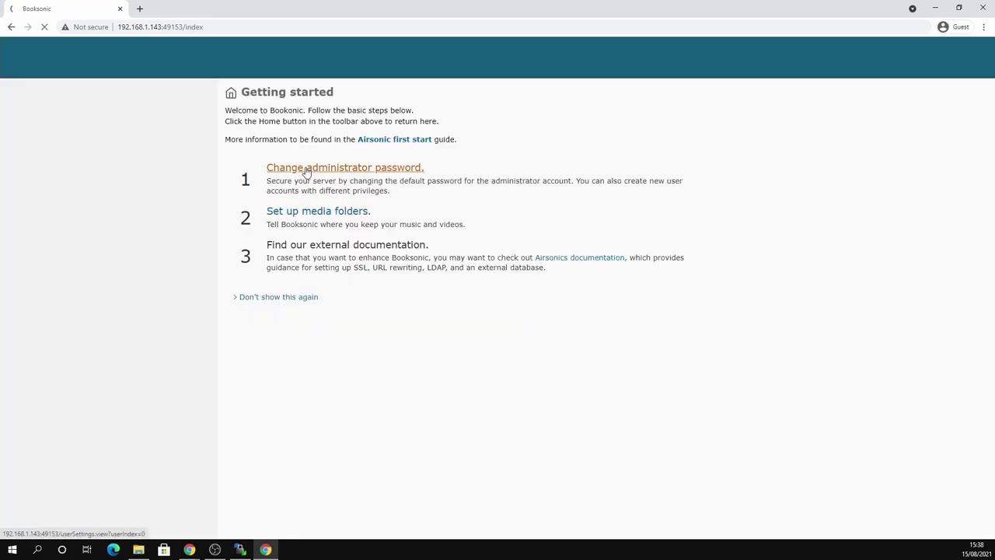
- Go to the administrator password settings, then switch to the Media folders settings
{"action": "left_click", "coordinate": [307, 171]}
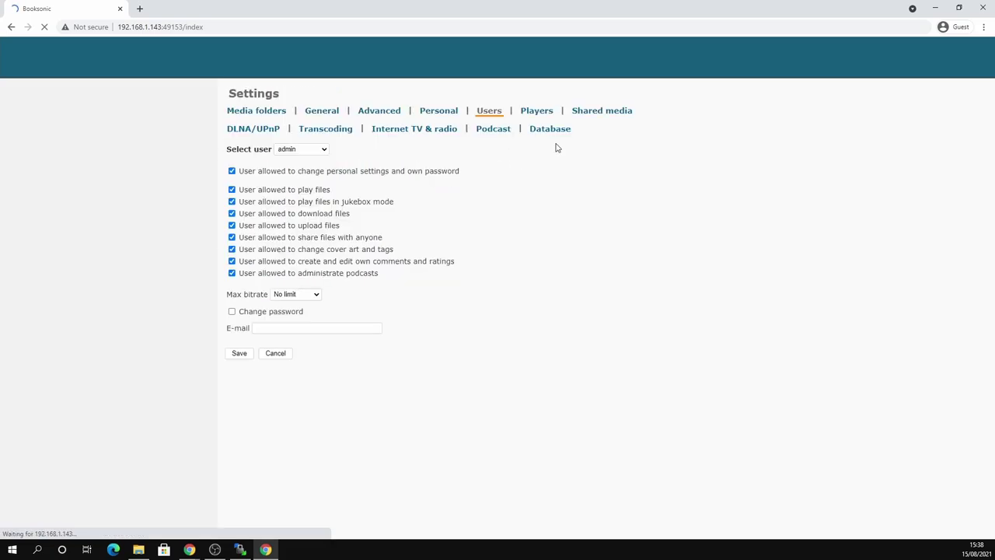
{"action": "left_click", "coordinate": [231, 312]}
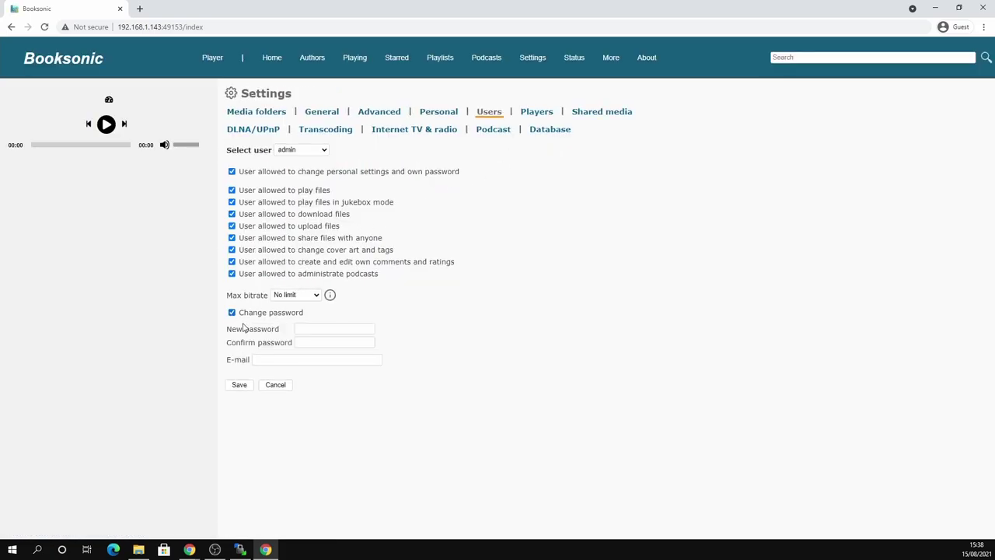
{"action": "left_click", "coordinate": [315, 329]}
{"action": "left_click", "coordinate": [283, 112]}
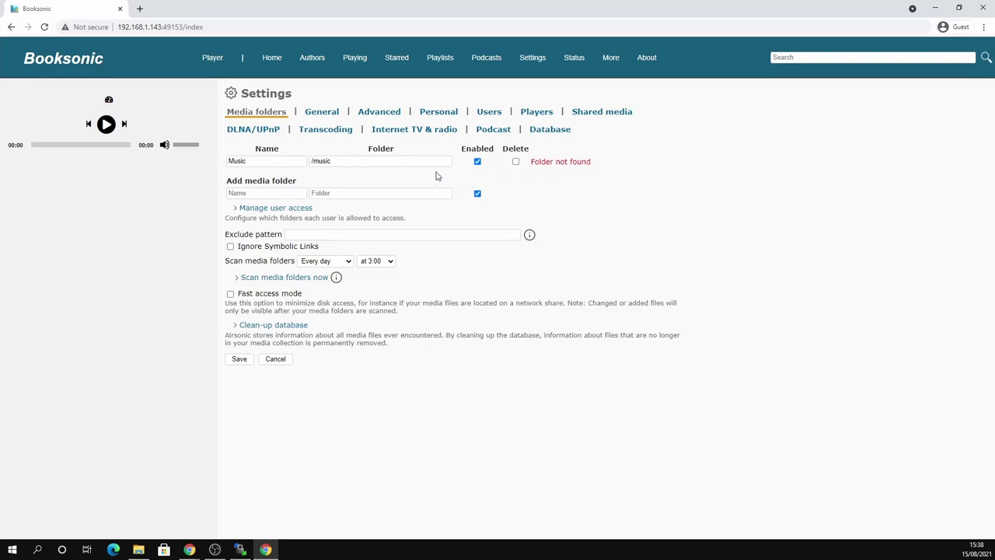
- Rename the Music media folder to Audiobooks
{"action": "double_click", "coordinate": [253, 161]}
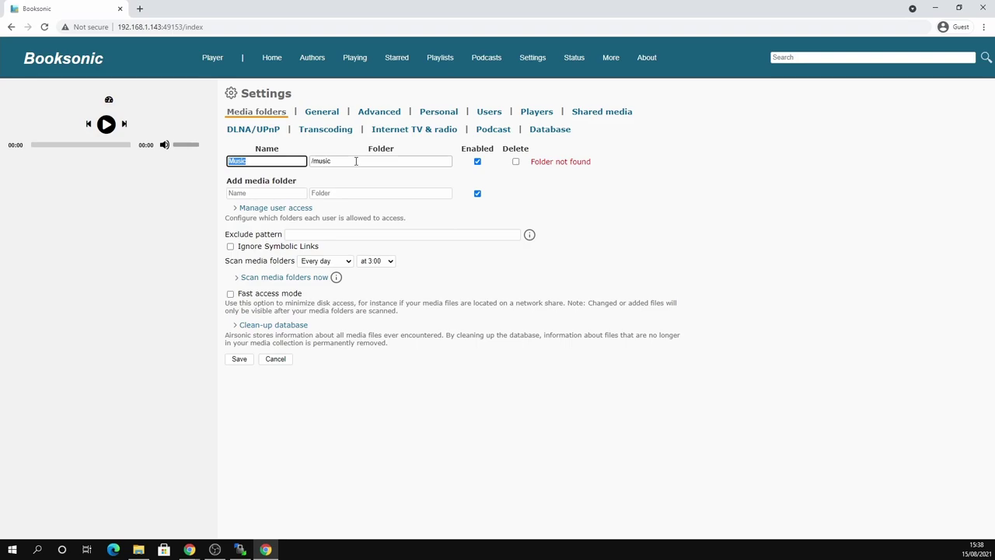
{"action": "key", "text": "BackSpace"}
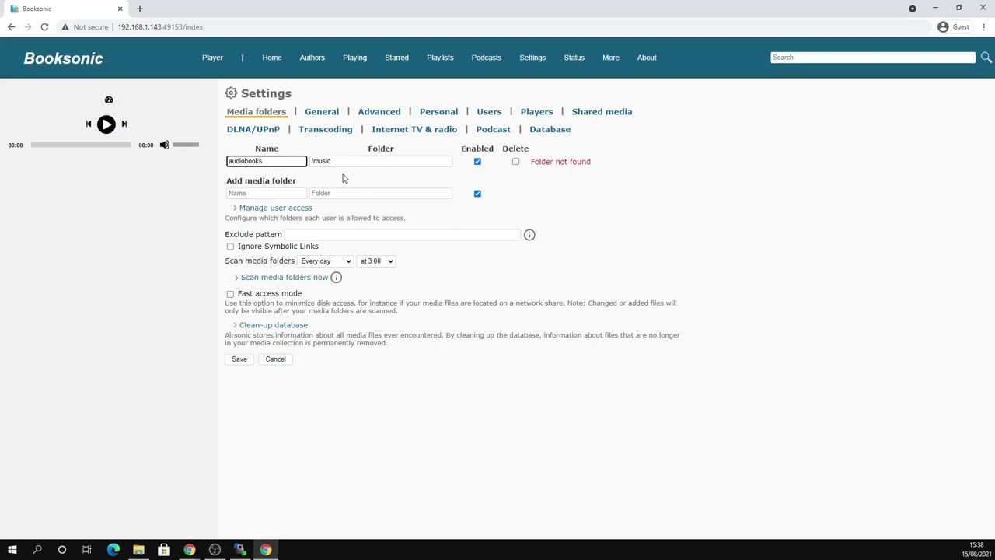
{"action": "left_click_drag", "start_coordinate": [271, 163], "coordinate": [191, 160]}
{"action": "type", "text": "A"}
- Set the folder path to /audiobooks, save, and scan the media folders now
{"action": "left_click", "coordinate": [362, 162]}
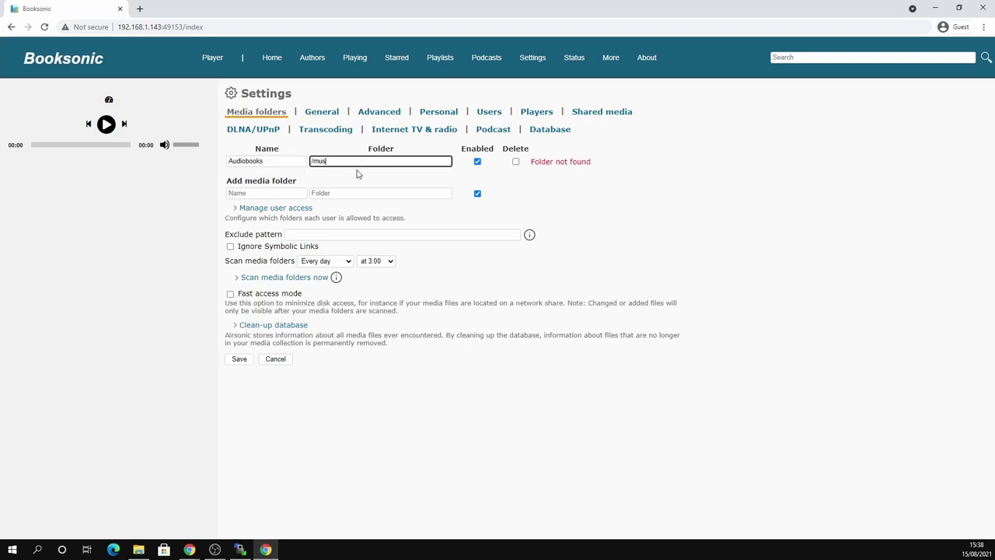
{"action": "key", "text": "F12"}
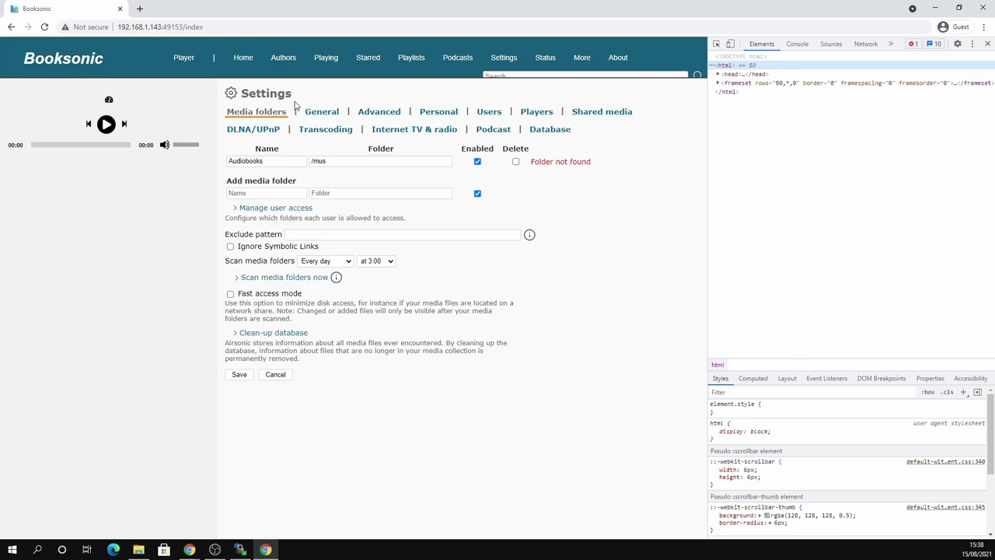
{"action": "key", "text": "F12"}
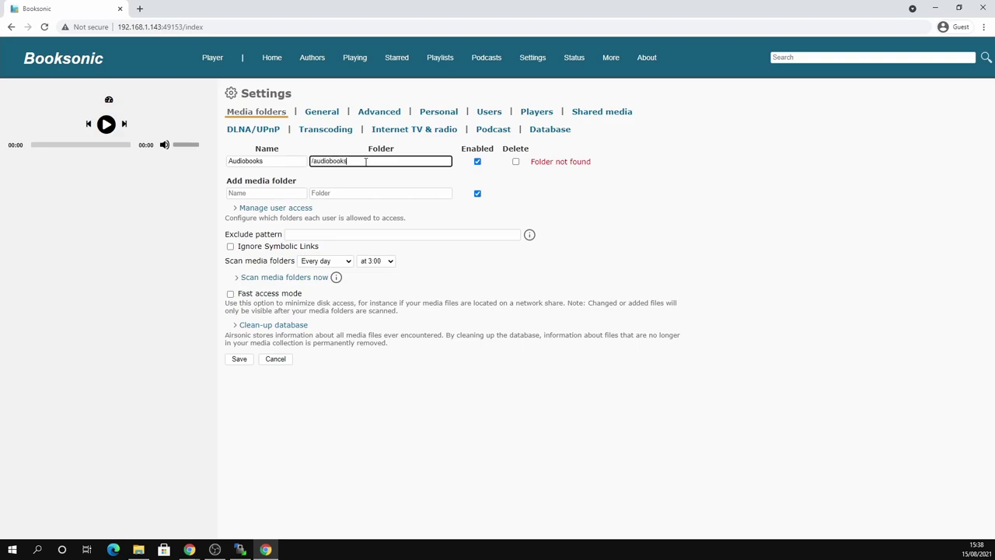
{"action": "left_click", "coordinate": [709, 238]}
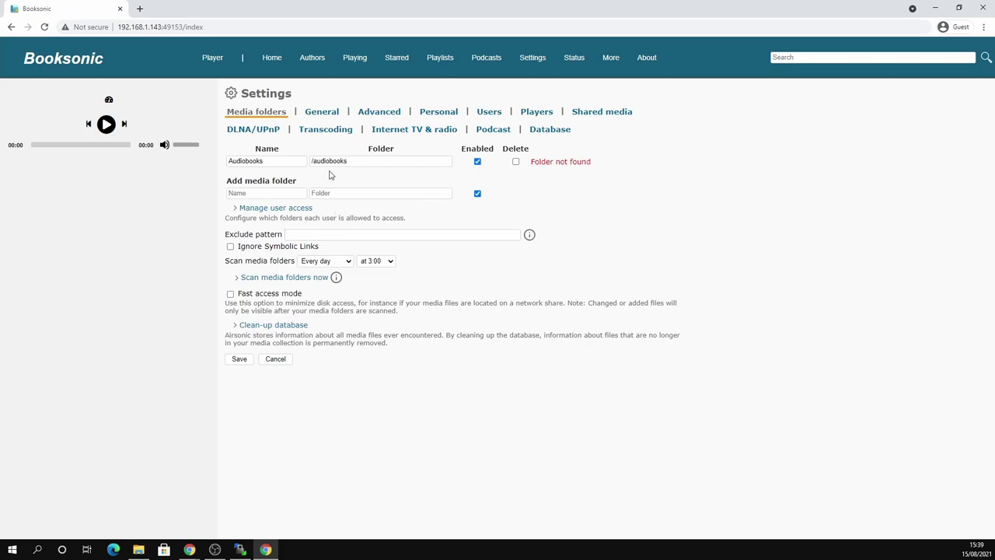
{"action": "left_click", "coordinate": [243, 362]}
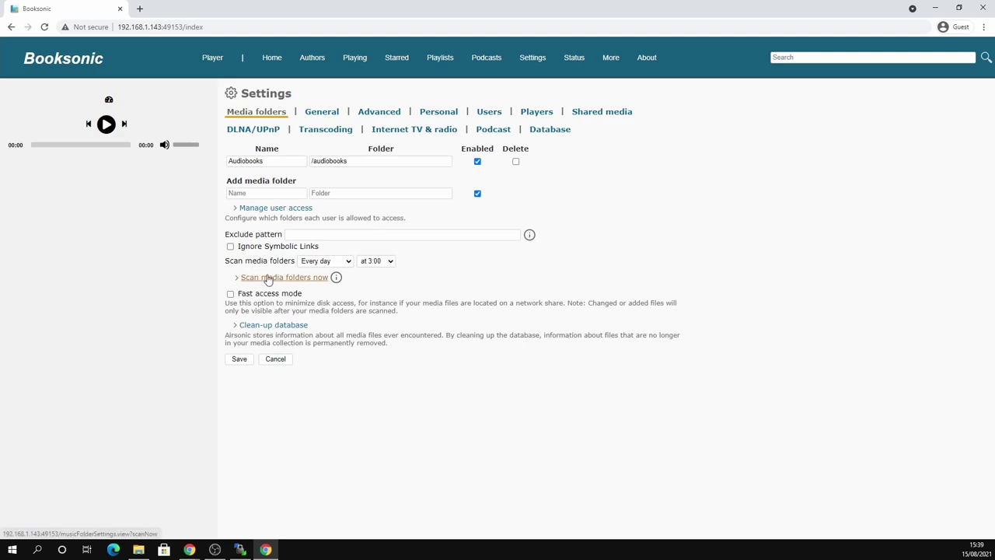
{"action": "left_click", "coordinate": [264, 277]}
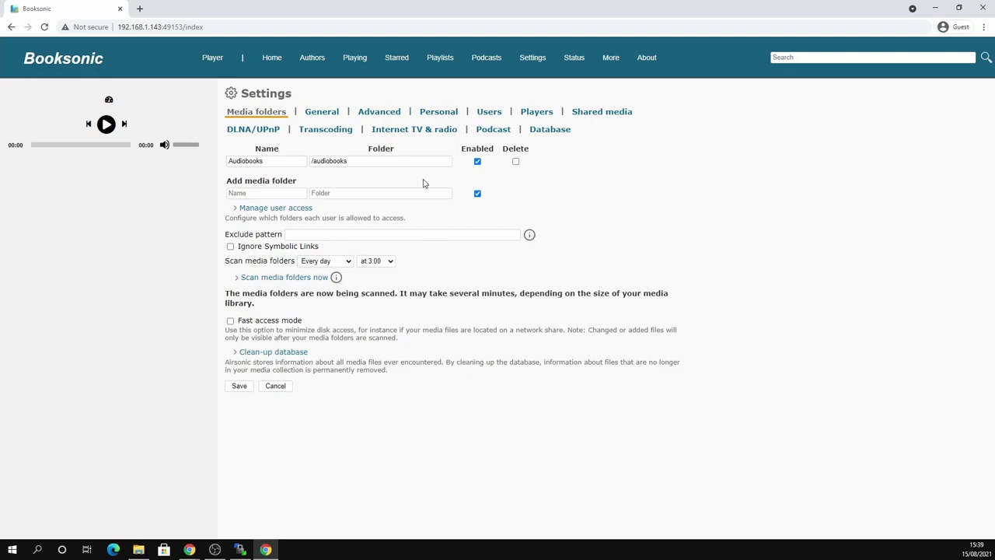
- From Getting started, visit the Airsonic documentation, then choose 'Don't show this again' and confirm
{"action": "left_click", "coordinate": [268, 63]}
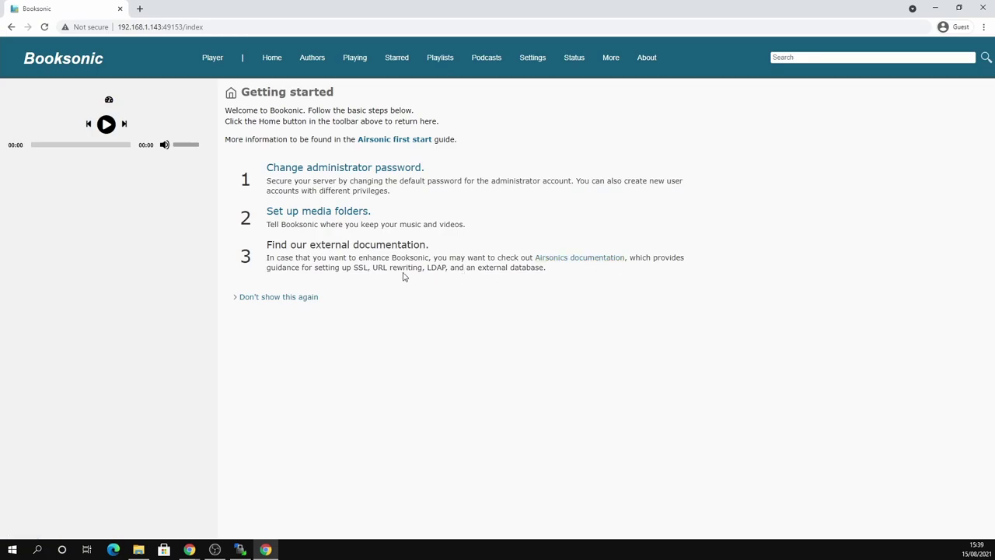
{"action": "left_click", "coordinate": [585, 257]}
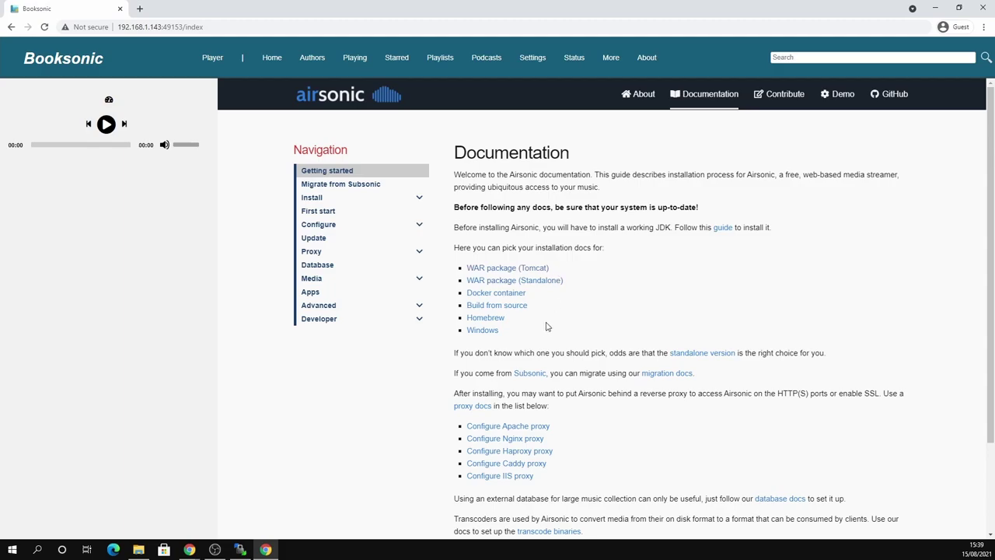
{"action": "key", "text": "alt+Left"}
{"action": "left_click", "coordinate": [274, 301]}
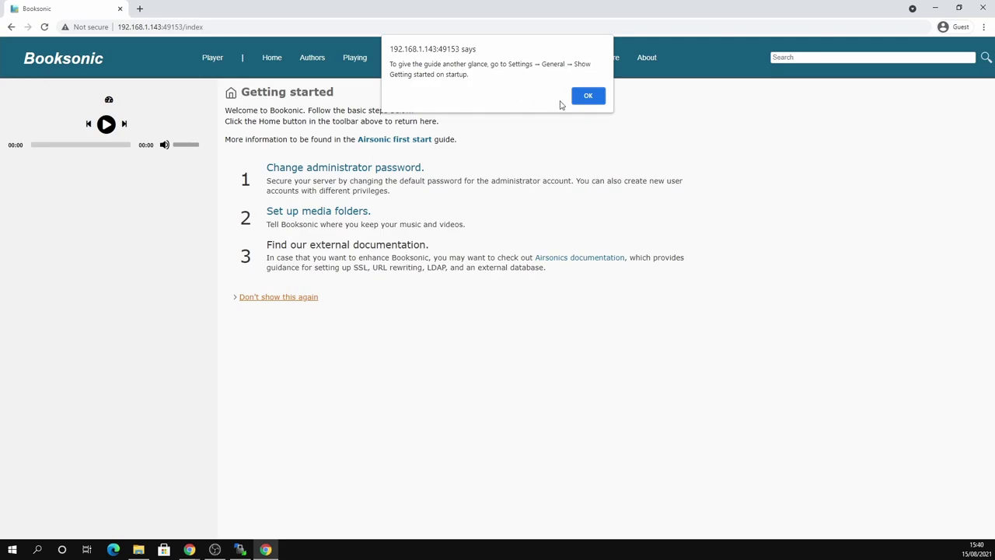
{"action": "left_click", "coordinate": [590, 96]}
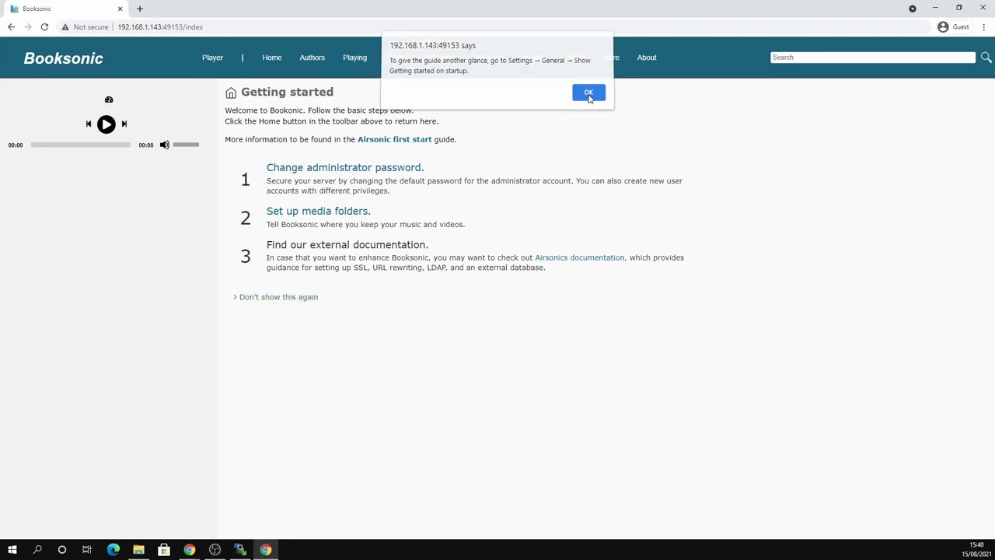
- Return to the still-empty Home page, refresh the random album list, and open Settings
{"action": "left_click", "coordinate": [276, 63]}
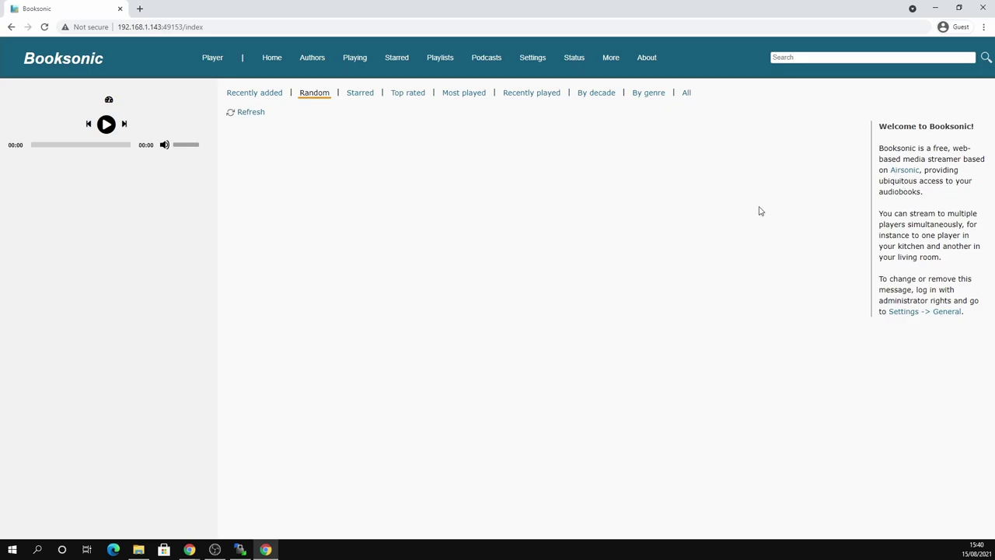
{"action": "left_click", "coordinate": [260, 114]}
{"action": "left_click", "coordinate": [533, 61]}
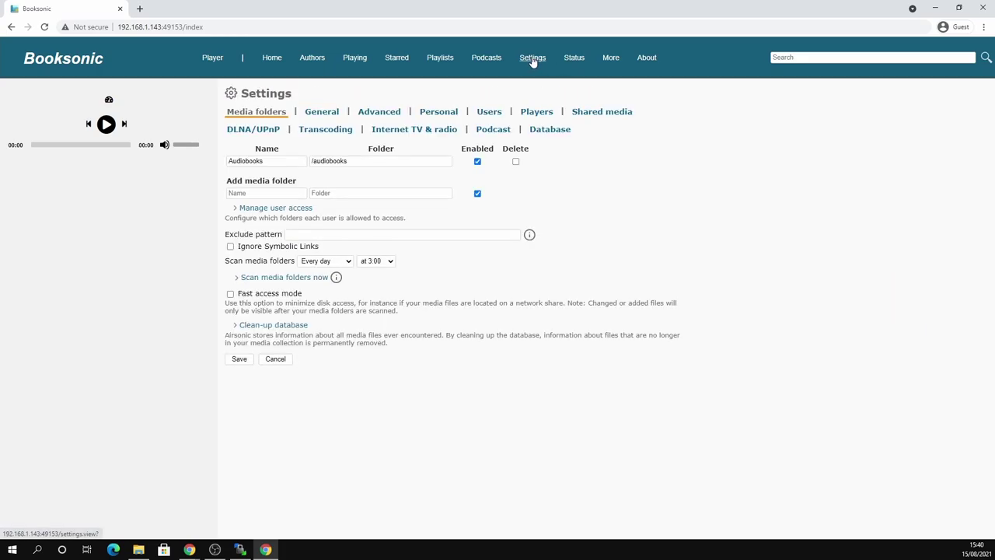
- Grant the admin user the Audiobooks folder in Settings > Users, save, and see the X-Men audiobook on Home
{"action": "left_click", "coordinate": [489, 113]}
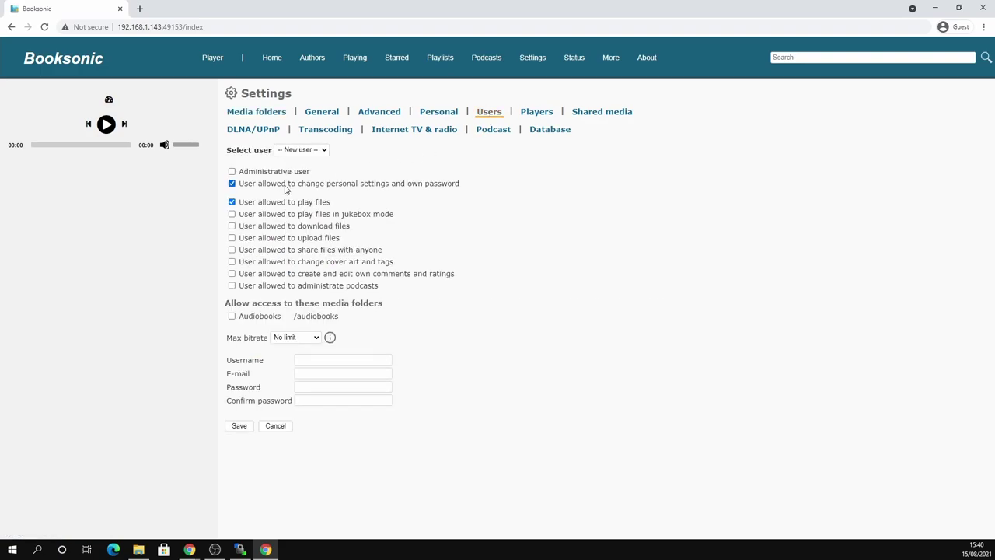
{"action": "left_click", "coordinate": [311, 150]}
{"action": "left_click", "coordinate": [312, 170]}
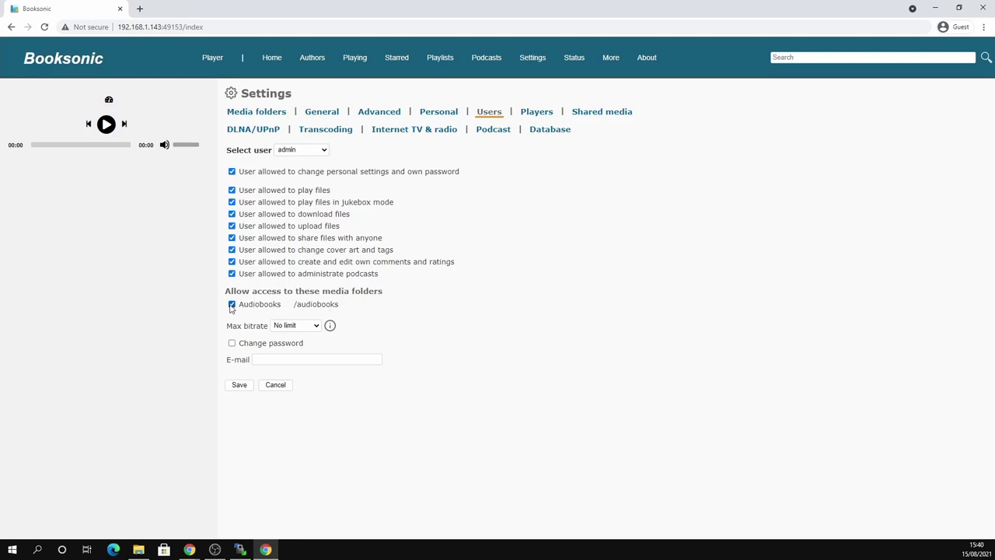
{"action": "left_click", "coordinate": [247, 386]}
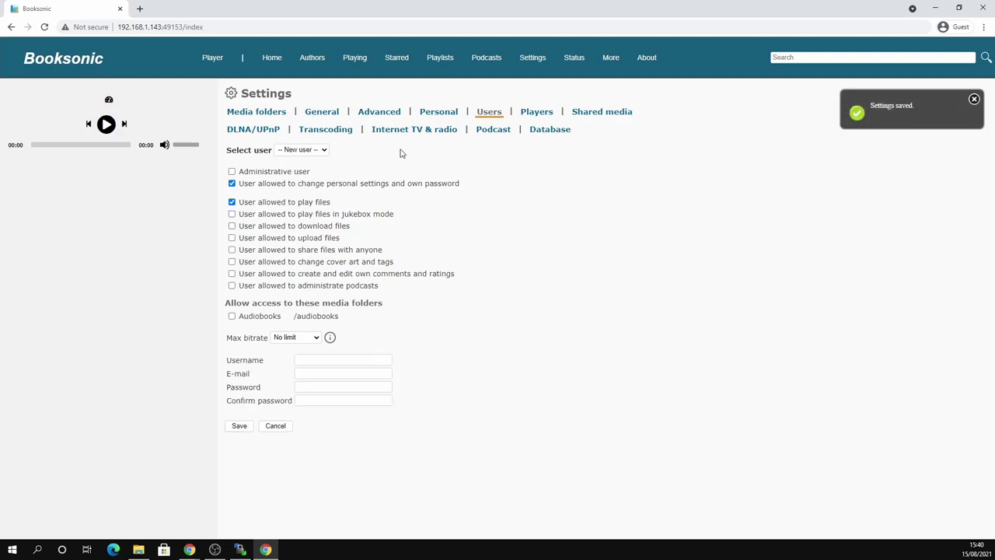
{"action": "left_click", "coordinate": [276, 60]}
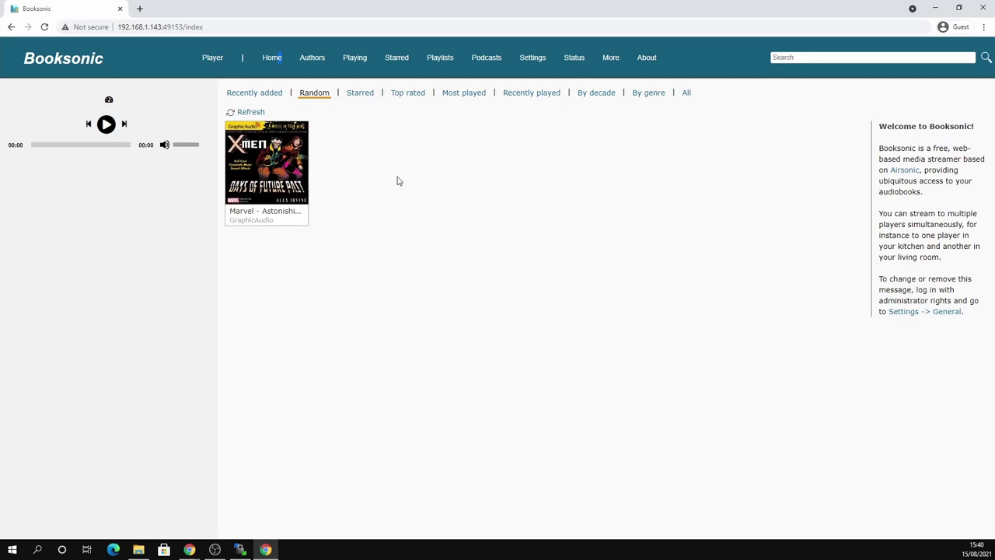
{"action": "mouse_move", "coordinate": [272, 159]}
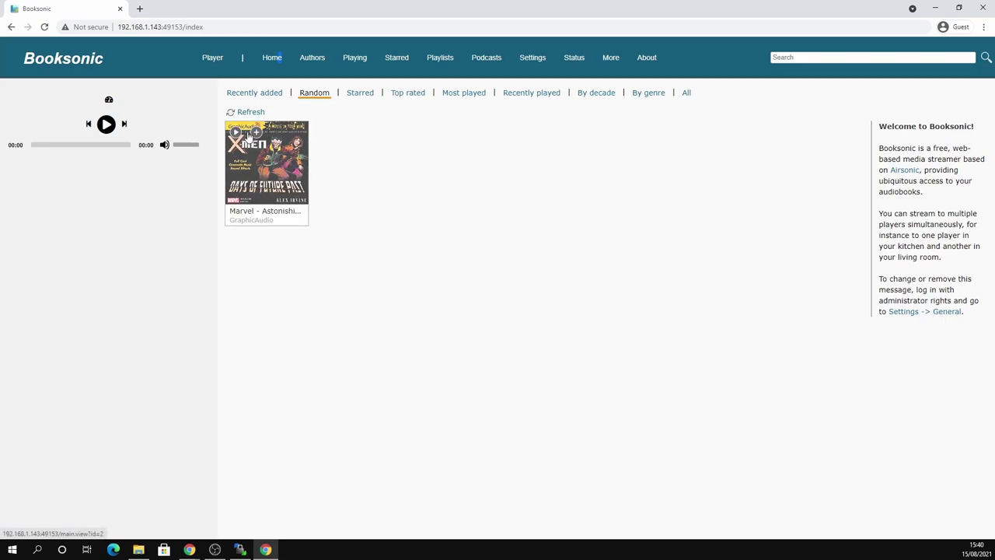
{"action": "left_click", "coordinate": [235, 134]}
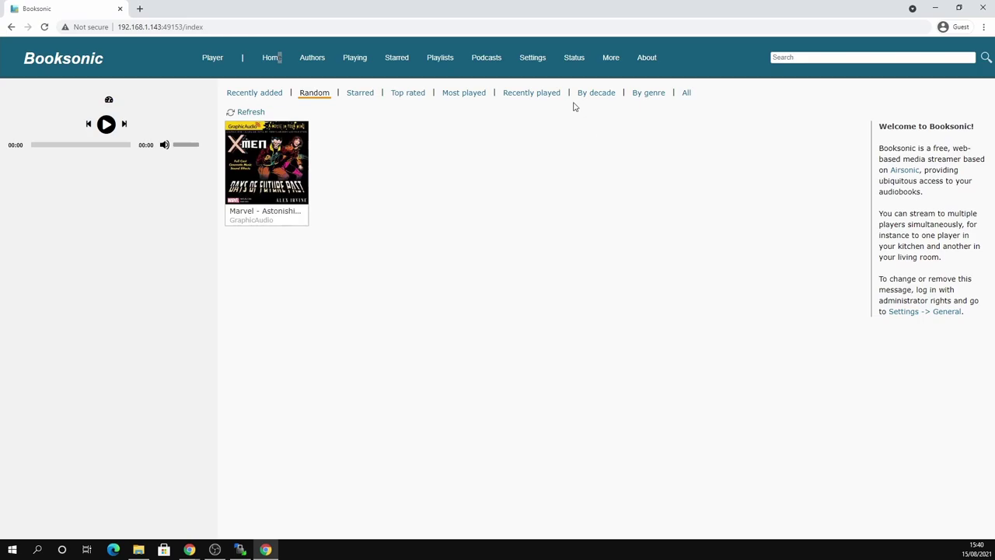
{"action": "left_click", "coordinate": [243, 134]}
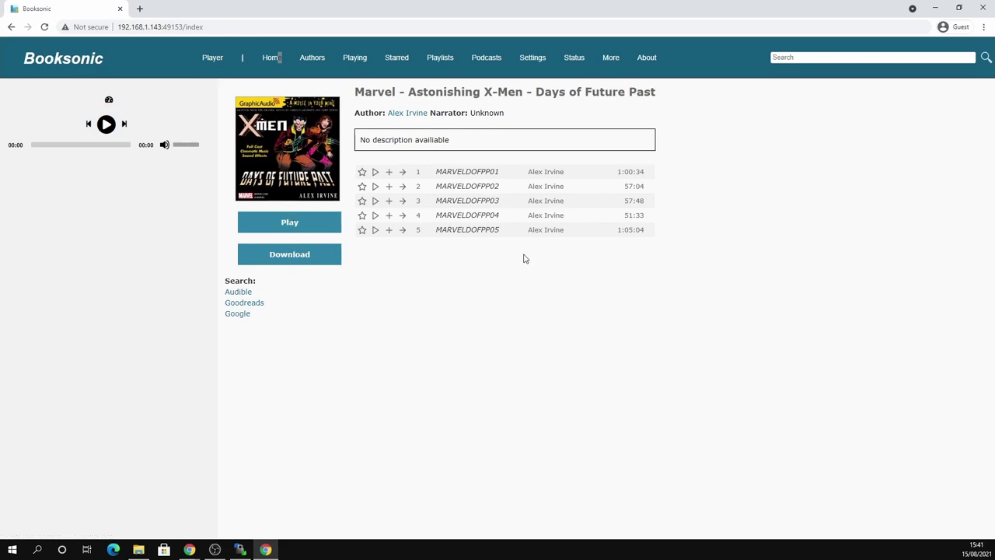
{"action": "key", "text": "alt+Left"}
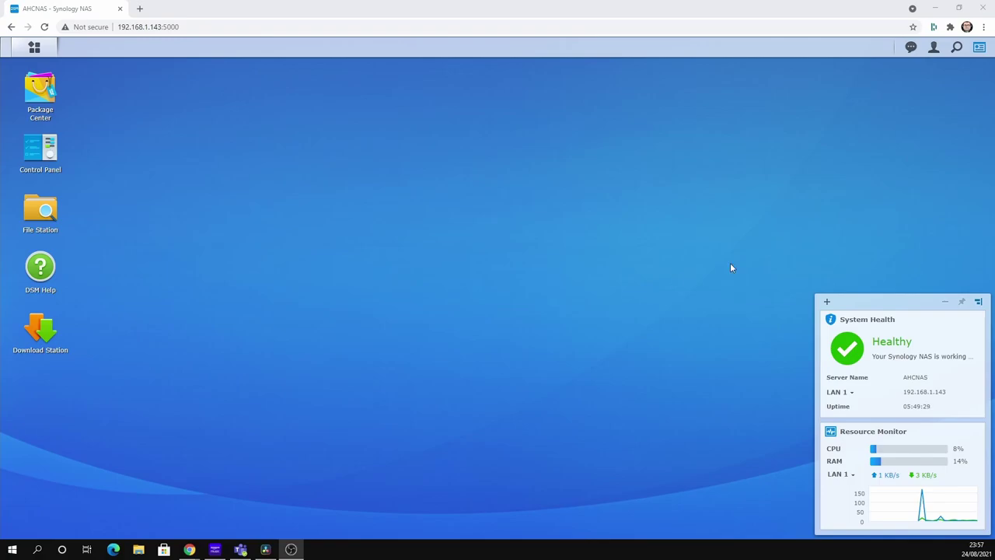
- Open Docker's container list and stop the Booksonic container
{"action": "left_click", "coordinate": [32, 48]}
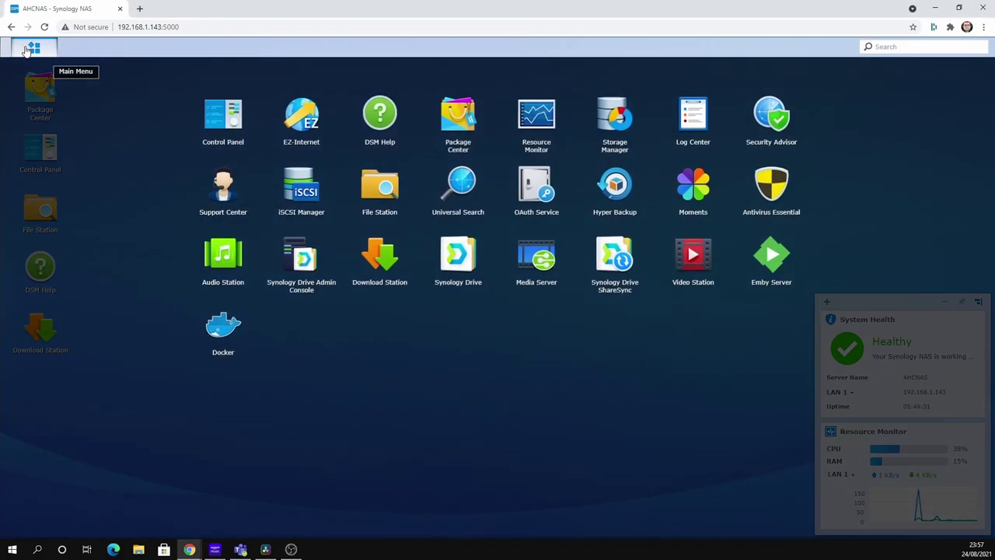
{"action": "left_click", "coordinate": [218, 330]}
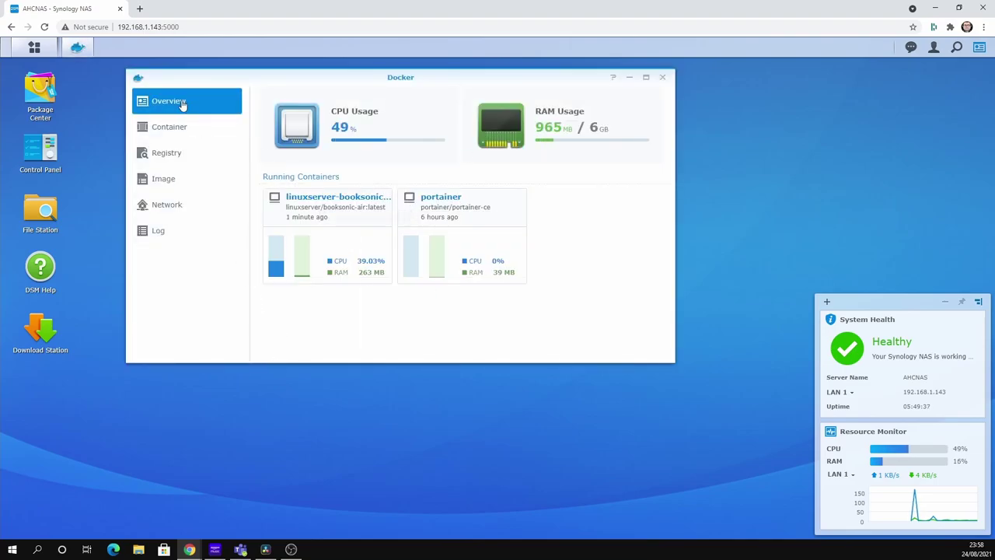
{"action": "left_click", "coordinate": [157, 127]}
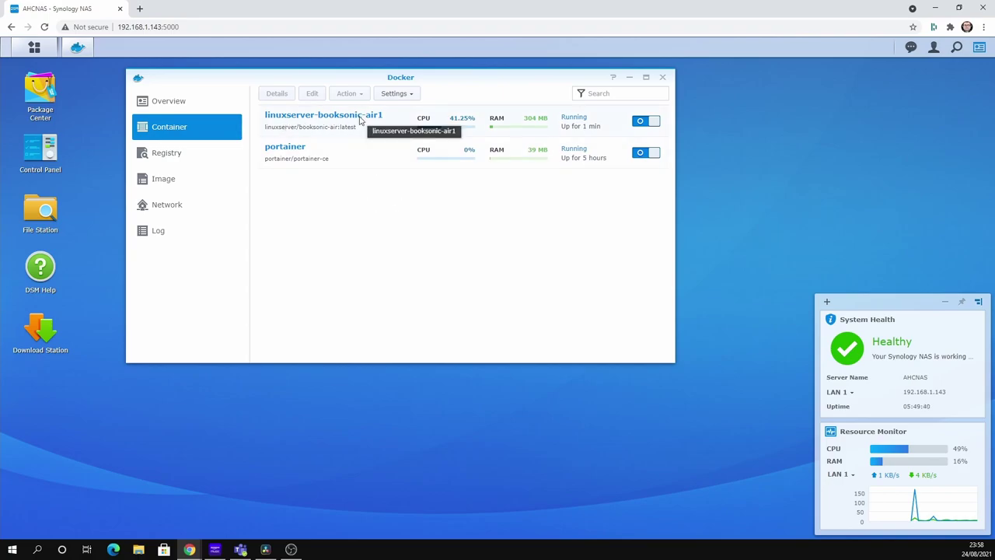
{"action": "left_click", "coordinate": [653, 122]}
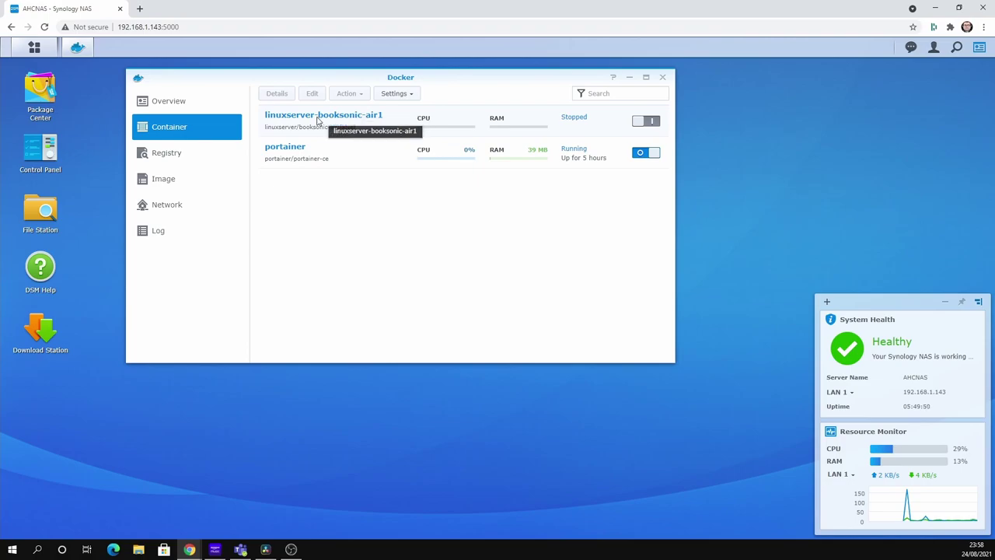
- Edit linuxserver-booksonic-air1, confirm the 4040-to-4040 TCP port mapping, apply, and close Docker
{"action": "left_click", "coordinate": [317, 123]}
{"action": "left_click", "coordinate": [312, 93]}
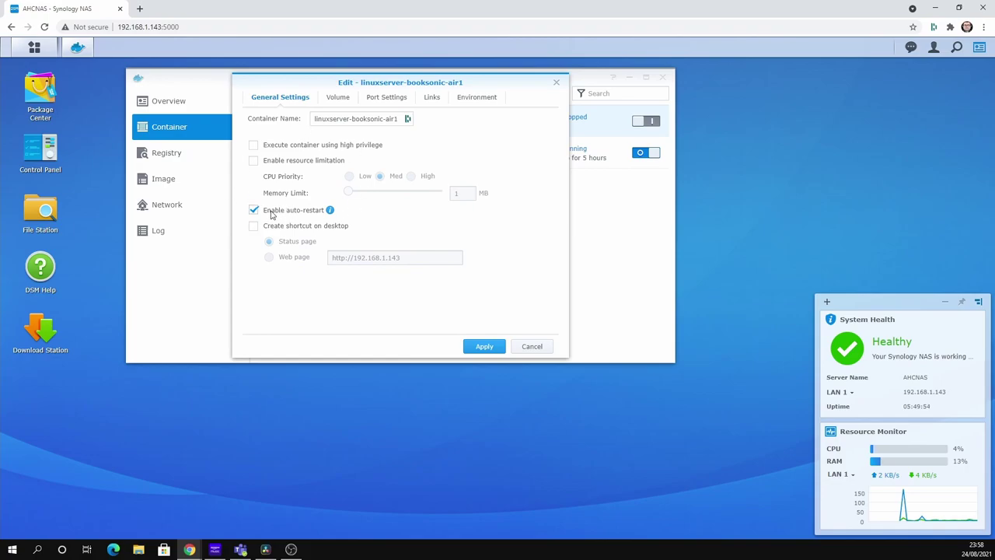
{"action": "mouse_move", "coordinate": [329, 212]}
{"action": "left_click", "coordinate": [391, 104]}
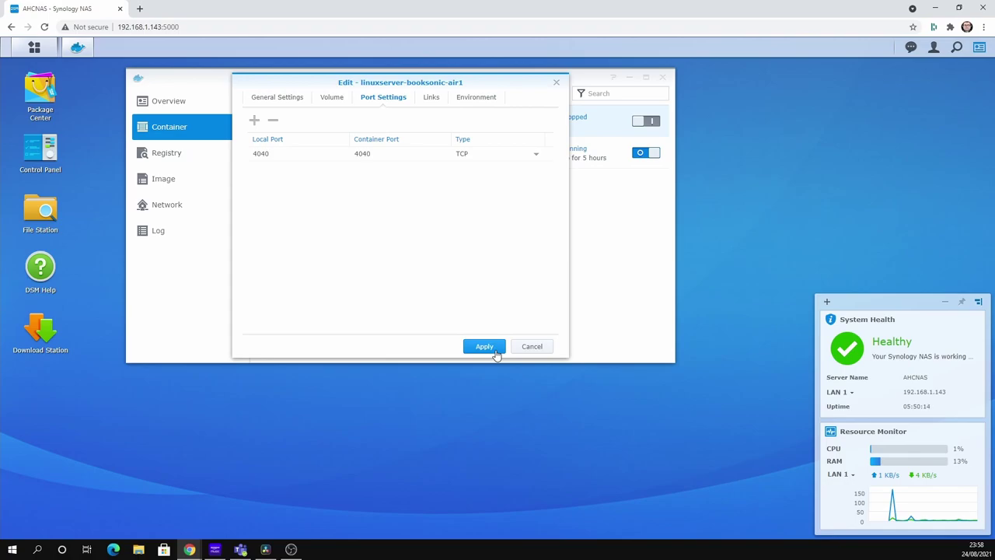
{"action": "left_click", "coordinate": [483, 347]}
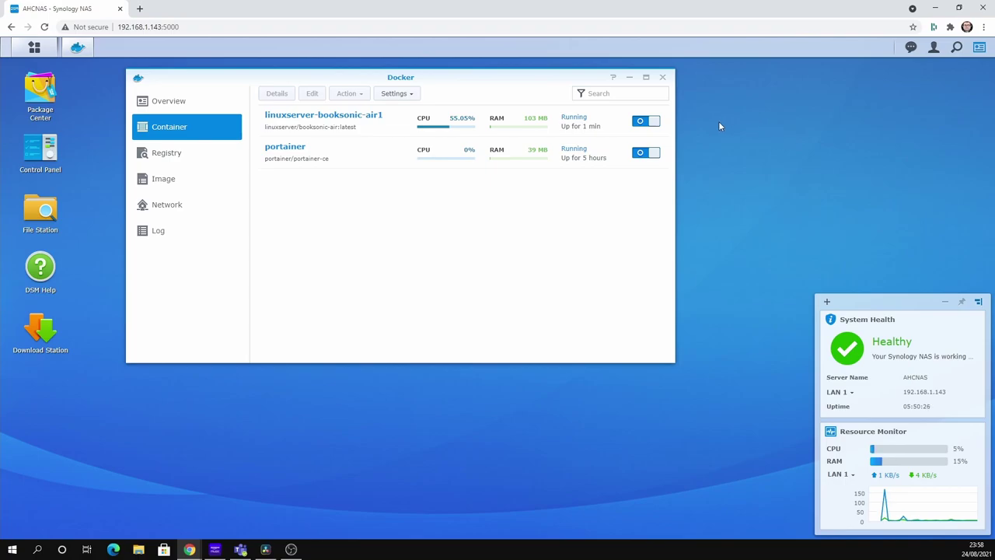
{"action": "left_click_drag", "start_coordinate": [505, 78], "coordinate": [475, 106]}
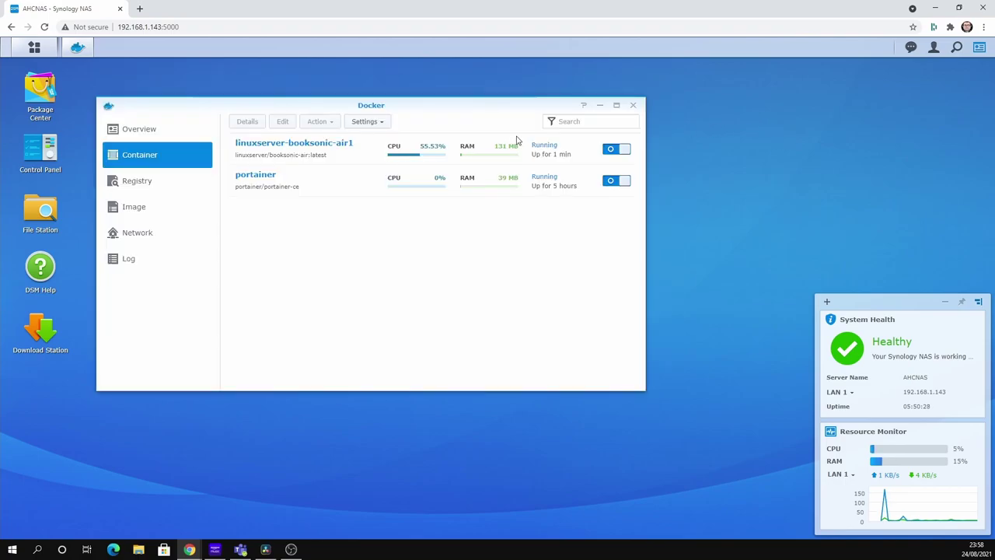
{"action": "left_click", "coordinate": [635, 106]}
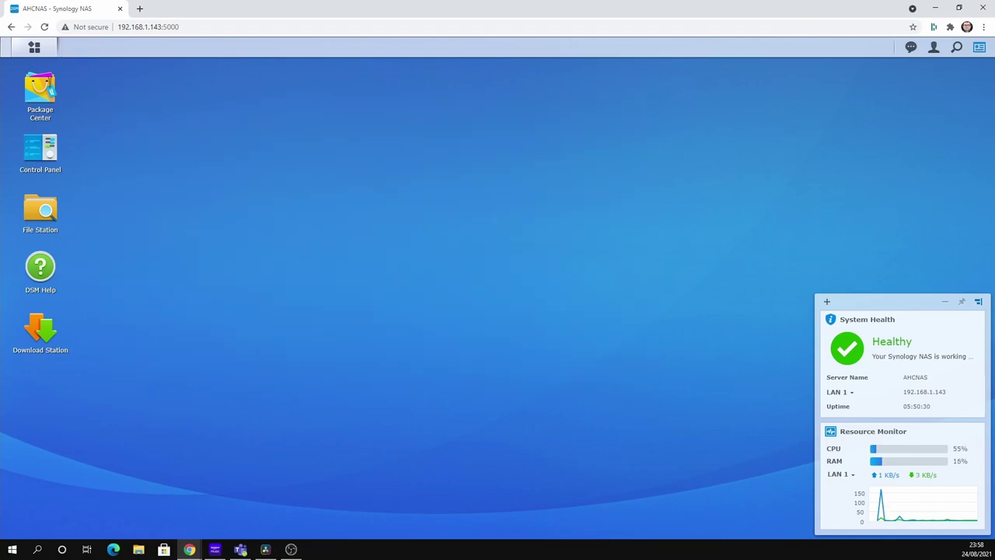